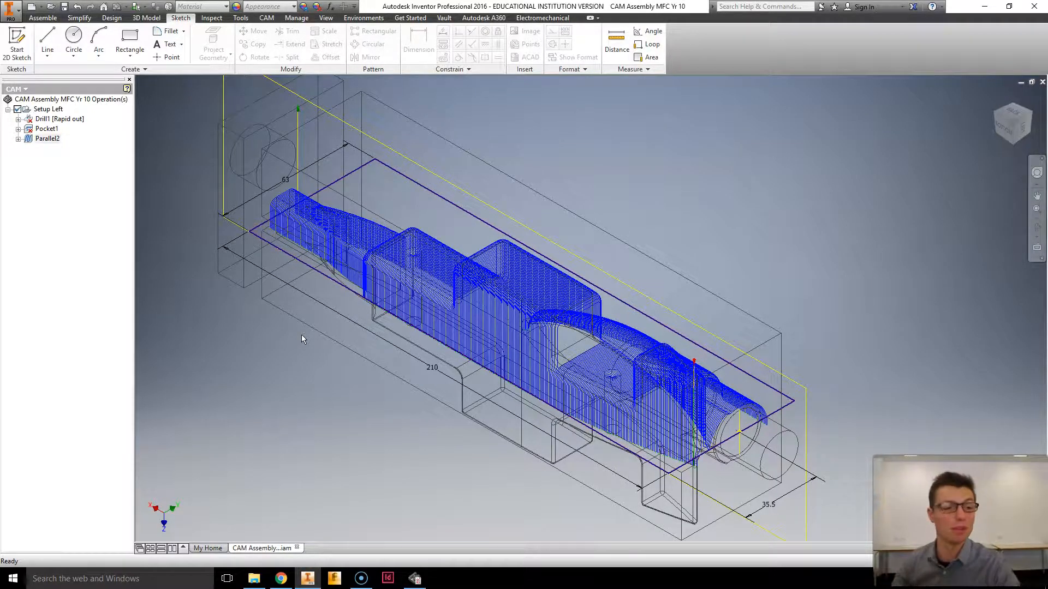
Regenerate the toolpaths of the Drill1 and Pocket1 operations in Setup Left
left_click(49, 120)
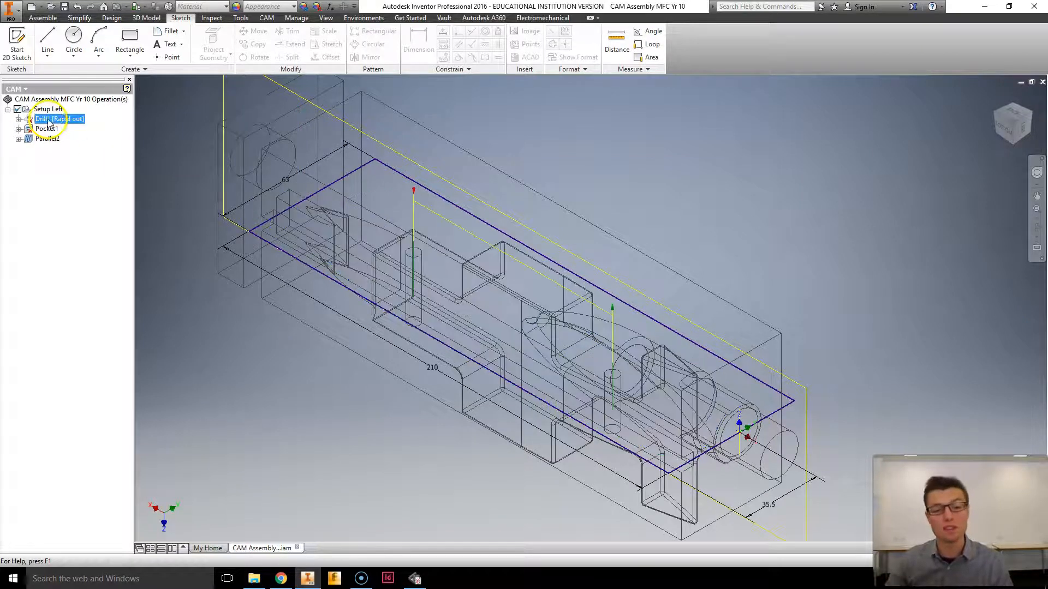
left_click(49, 130)
left_click(49, 121, "ctrl")
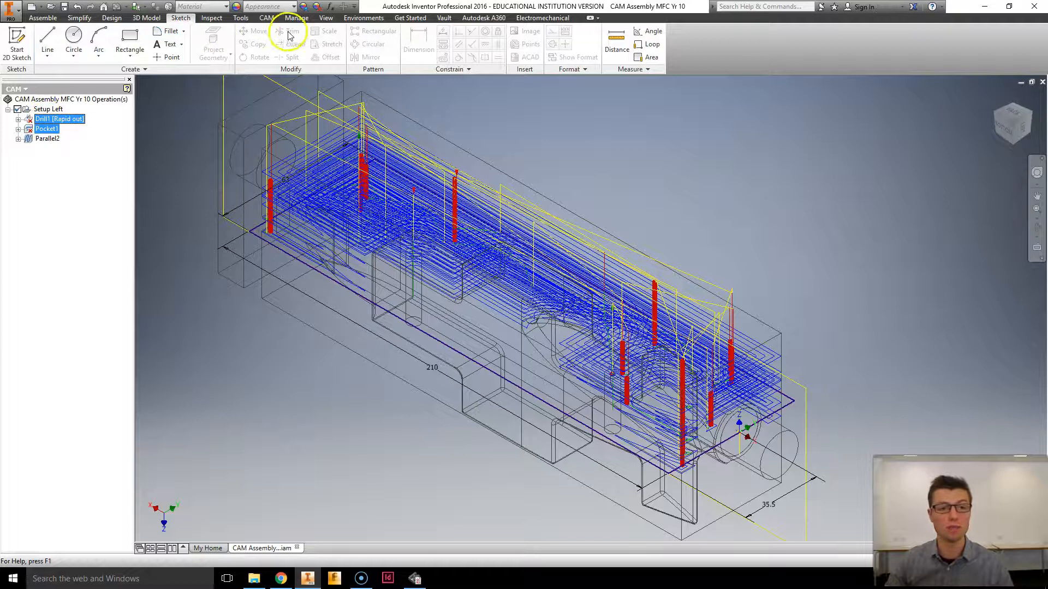
left_click(266, 17)
left_click(54, 57)
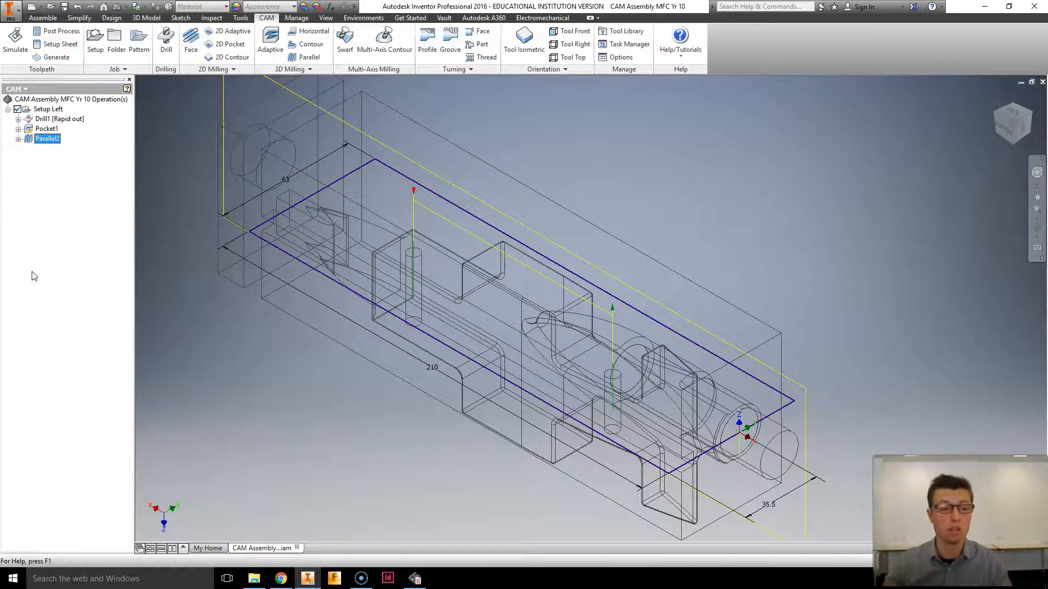
Review the toolpaths of Drill1, Pocket1 and Parallel2 on the model, all together and one by one
left_click(55, 118, "shift")
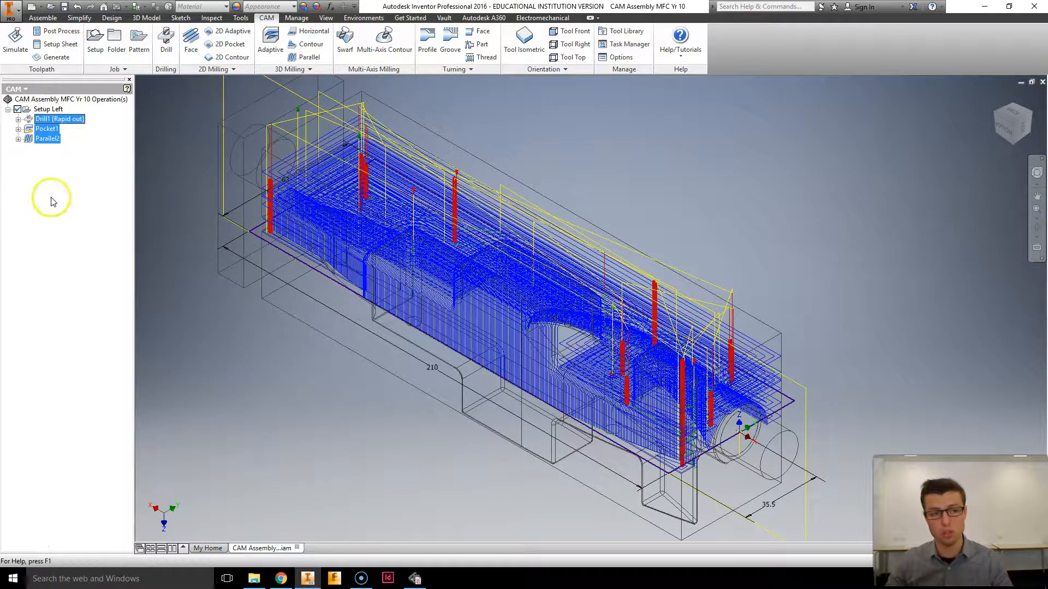
left_click(48, 130)
left_click(48, 140)
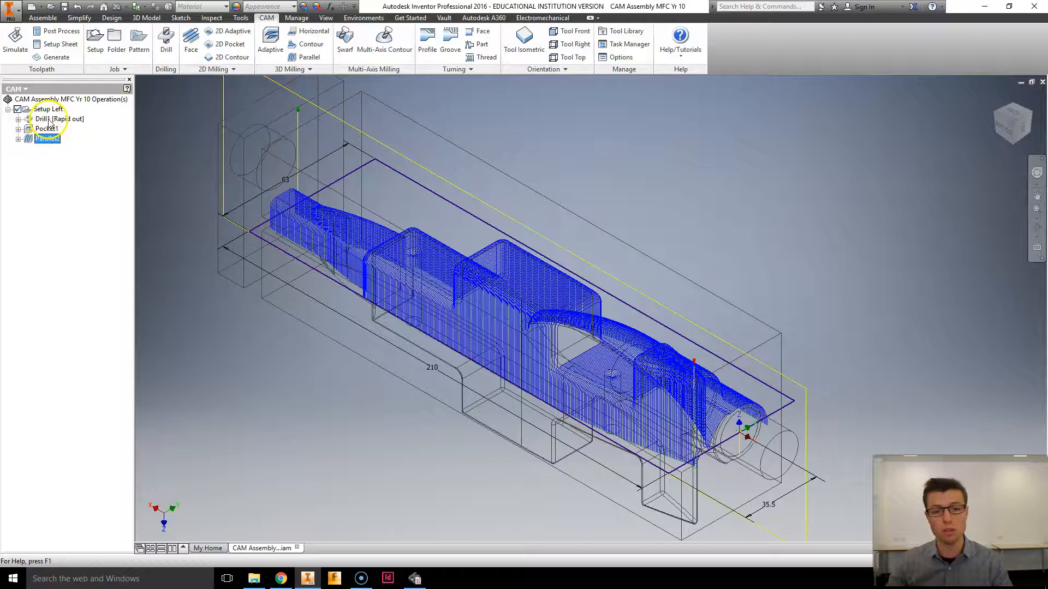
left_click(43, 128)
left_click(43, 120)
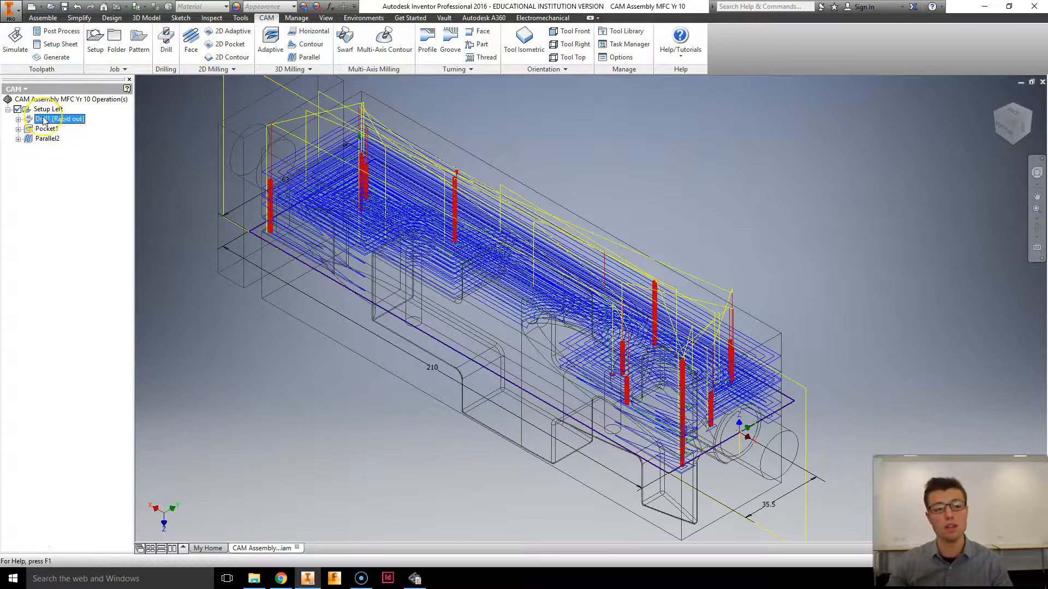
left_click(44, 130)
left_click(54, 148)
Simulate Drill1, Pocket1 and Parallel2 together without regenerating them, and play the machining through at maximum speed
left_click(45, 120)
left_click(40, 142, "shift")
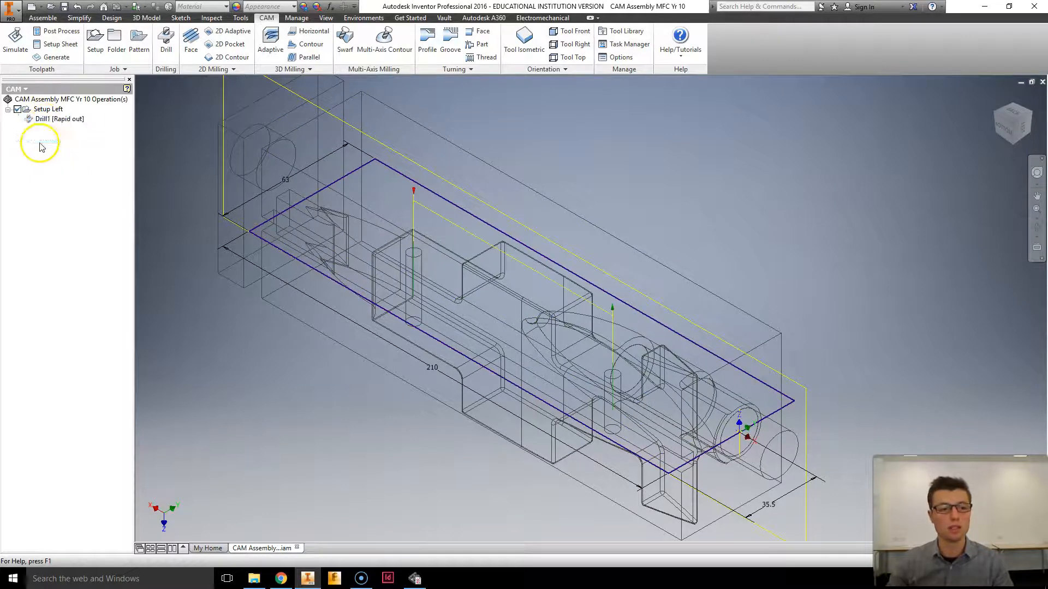
left_click(41, 58)
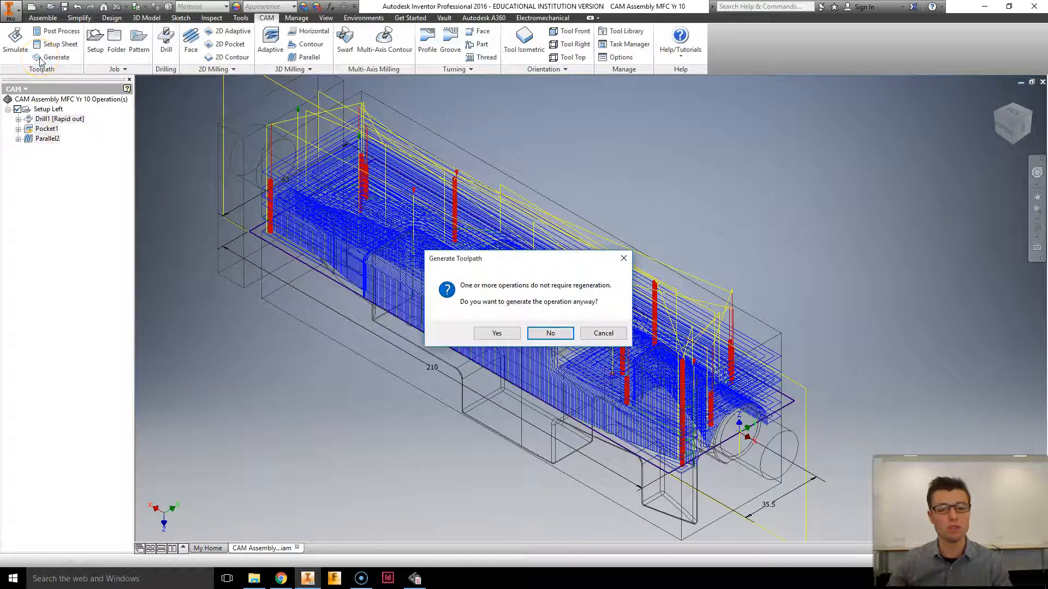
key("Return")
left_click(14, 40)
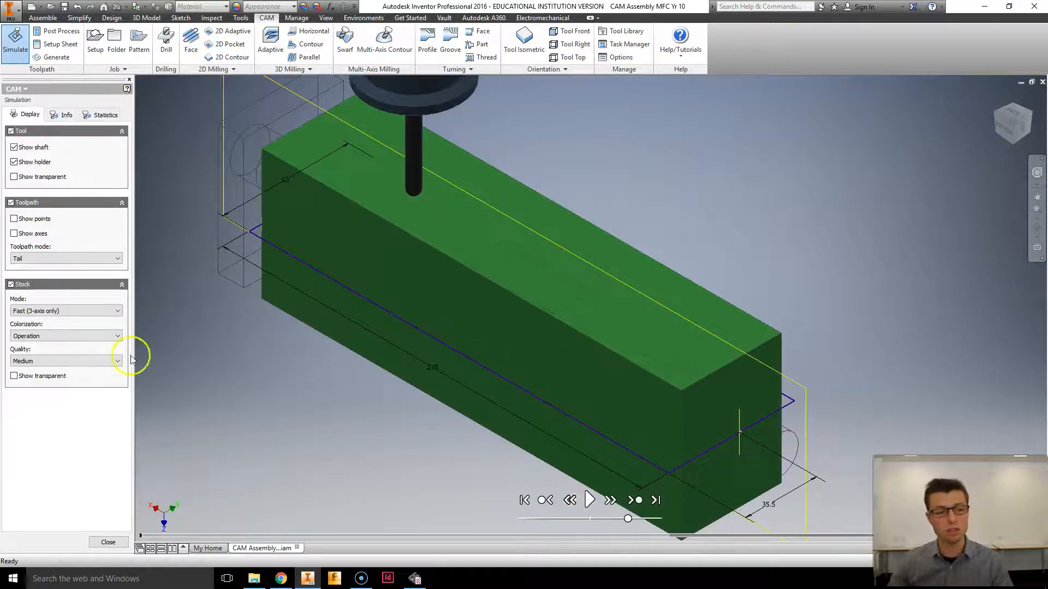
left_click(588, 499)
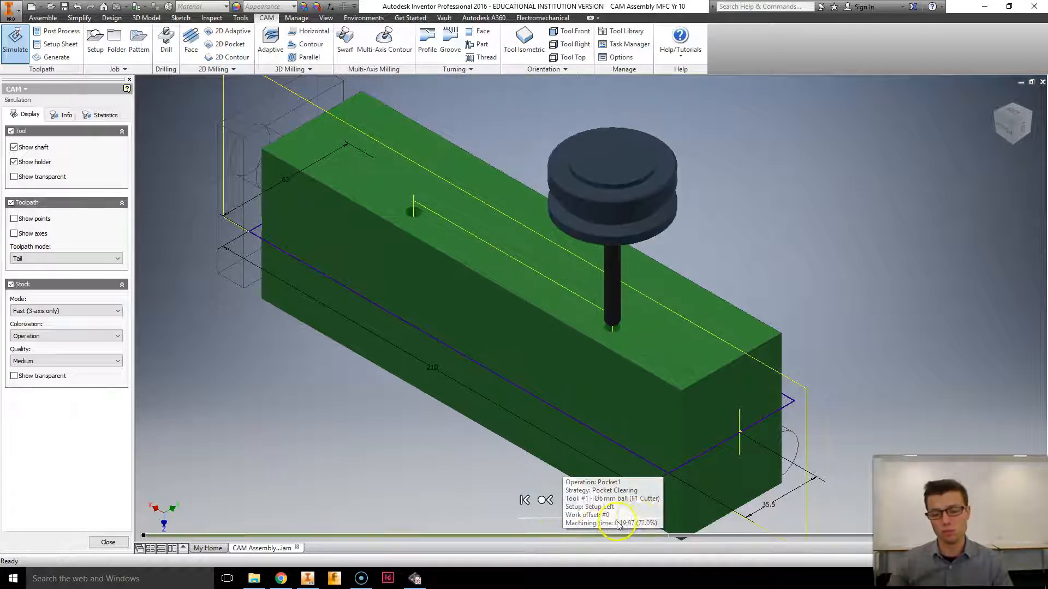
mouse_move(642, 521)
left_mouse_down()
mouse_move(629, 517)
mouse_move(662, 518)
left_mouse_up()
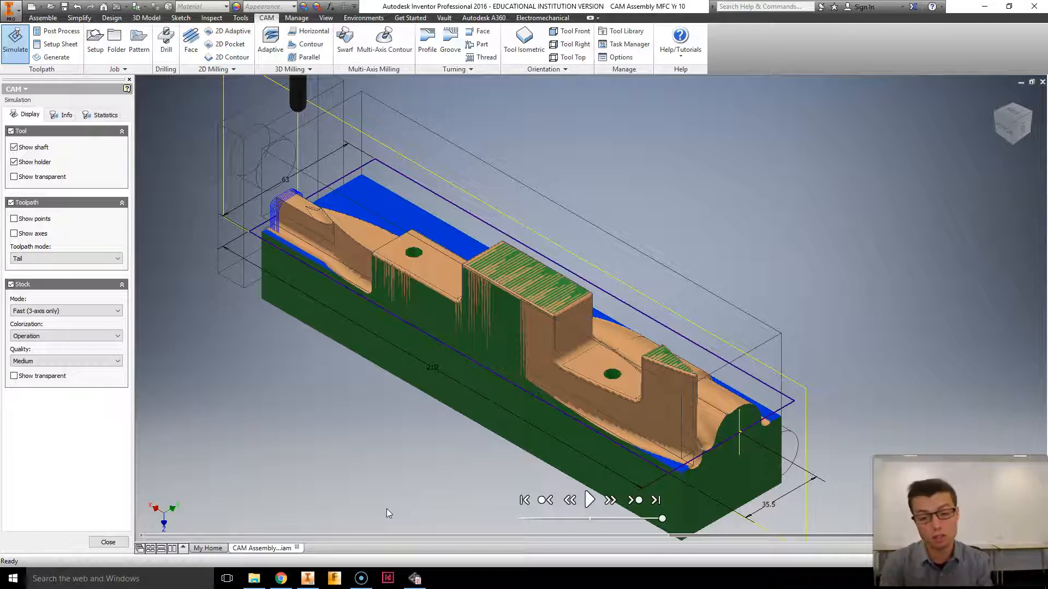
Inspect the simulated stock from above and set its display quality to Extreme
middle_click_drag(556, 420, 622, 454, "shift")
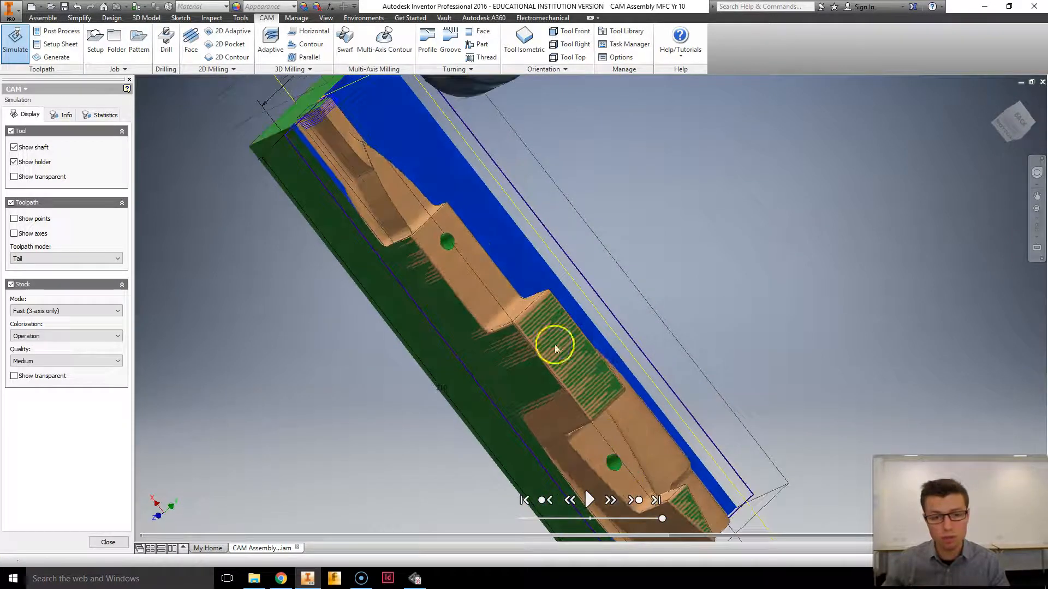
scroll(387, 187, "down", 8)
scroll(440, 377, "up", 10)
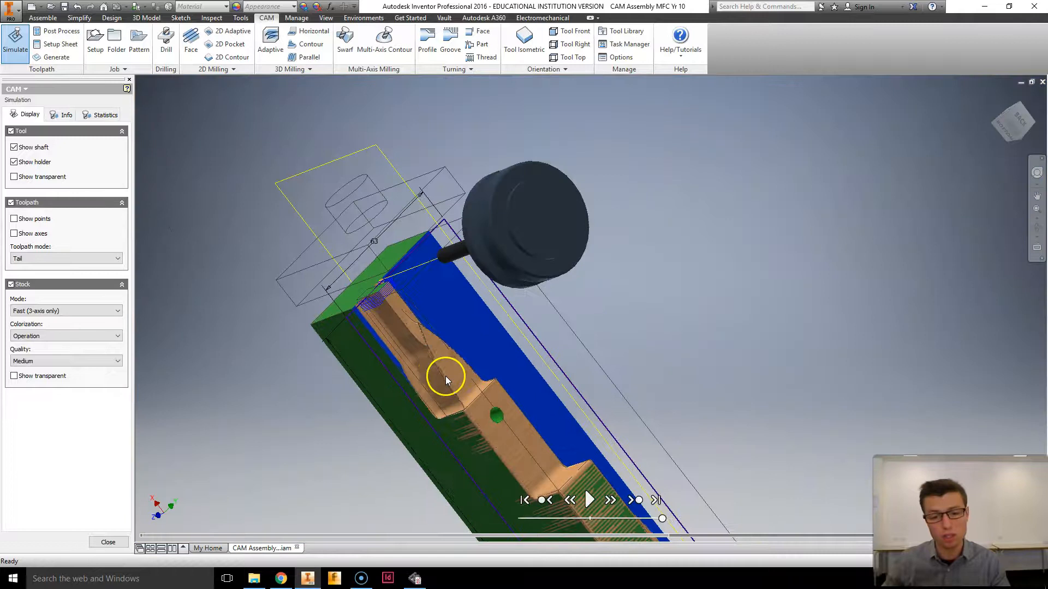
left_click(65, 361)
left_click(41, 389)
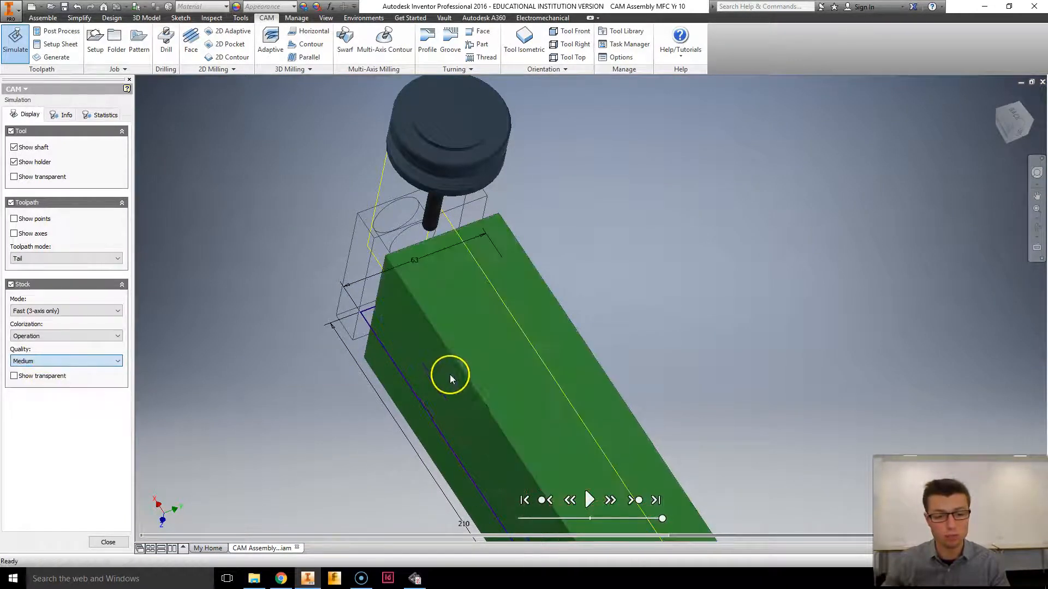
Examine the machined surfaces of the simulated stock up close and along its full length, and end the simulation
scroll(410, 376, "up", 10)
scroll(410, 376, "down", 15)
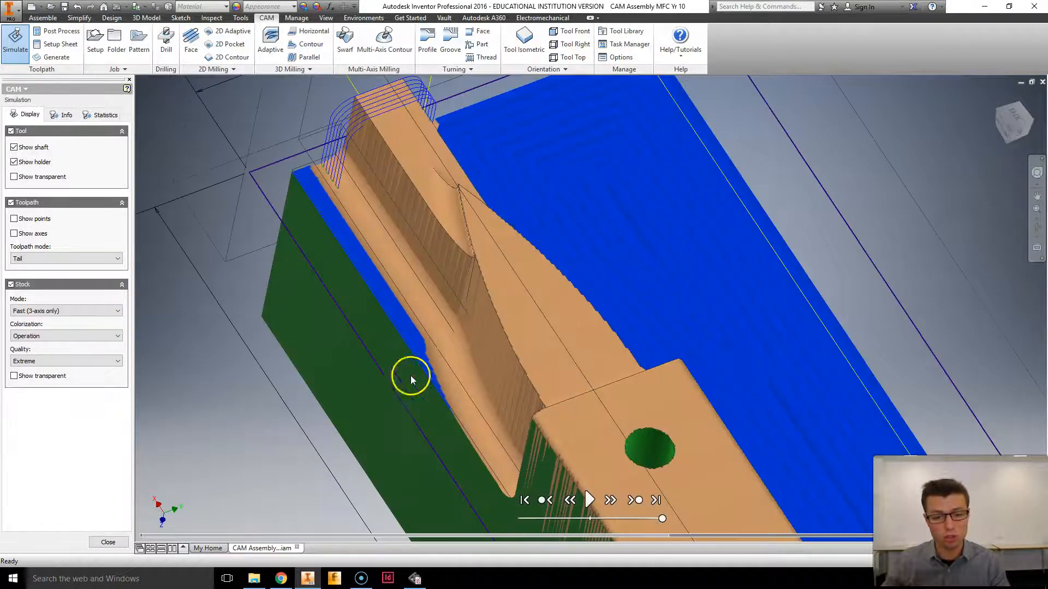
scroll(496, 320, "down", 4)
scroll(496, 319, "up", 5)
middle_click_drag(422, 352, 529, 307, "shift")
middle_click_drag(701, 456, 404, 303, "shift")
middle_click_drag(662, 433, 375, 432)
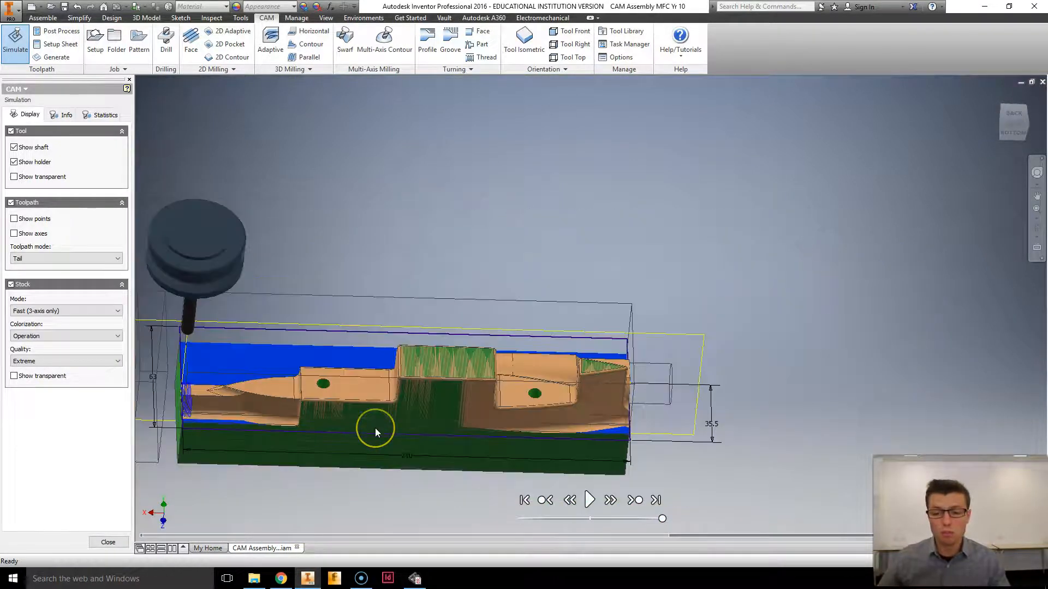
middle_click_drag(498, 394, 523, 388)
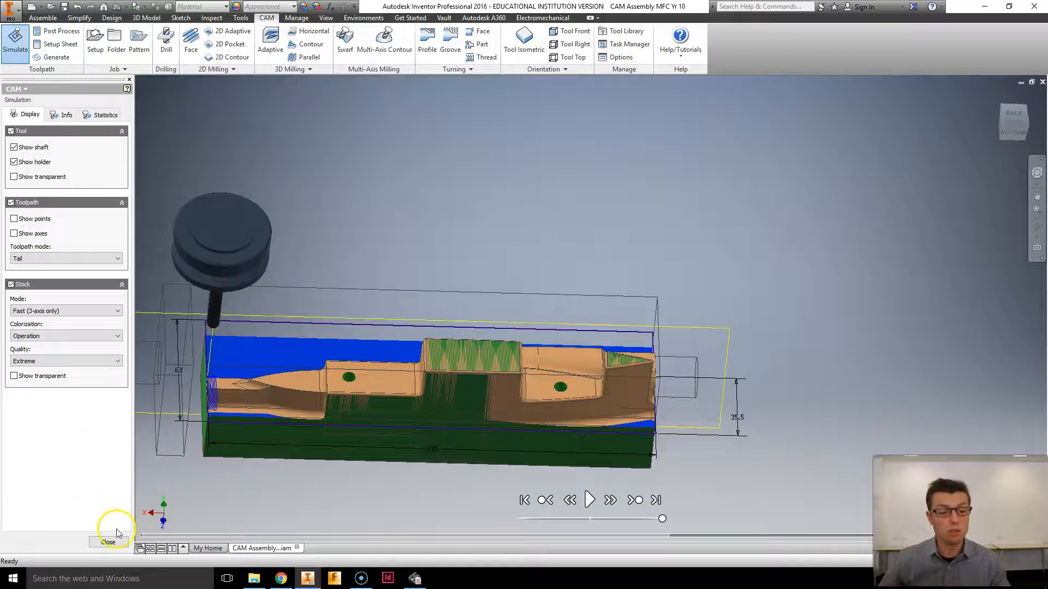
left_click(109, 542)
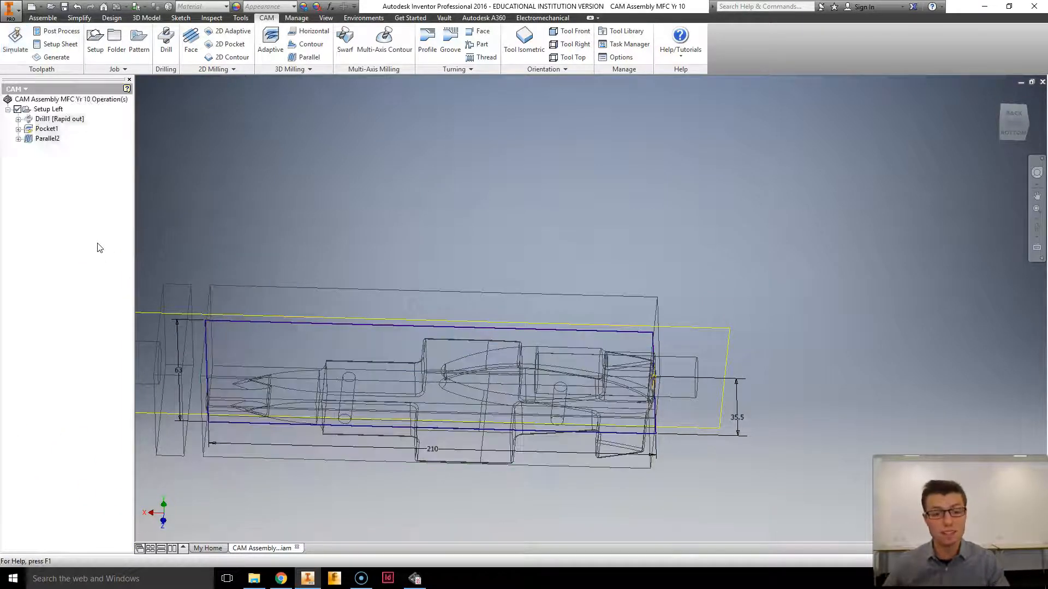
left_click(59, 119)
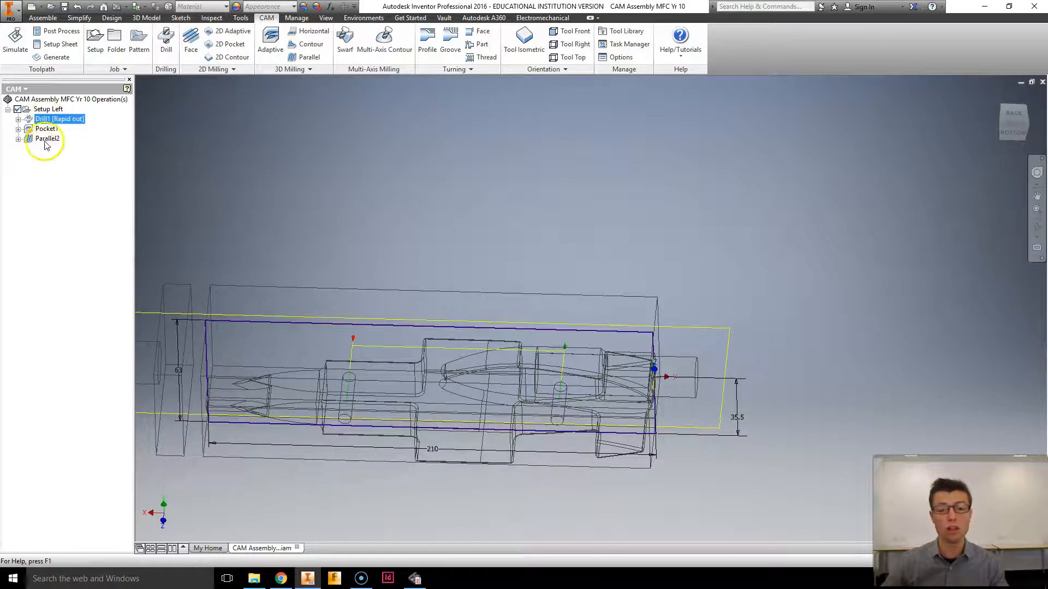
left_click(31, 197)
middle_click_drag(562, 252, 659, 226)
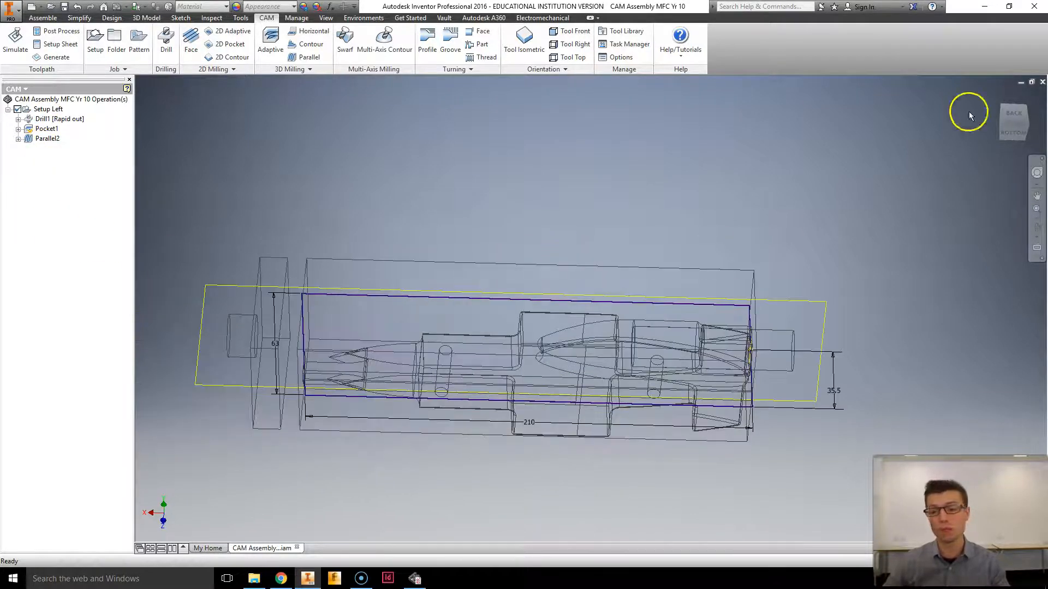
left_click(1028, 125)
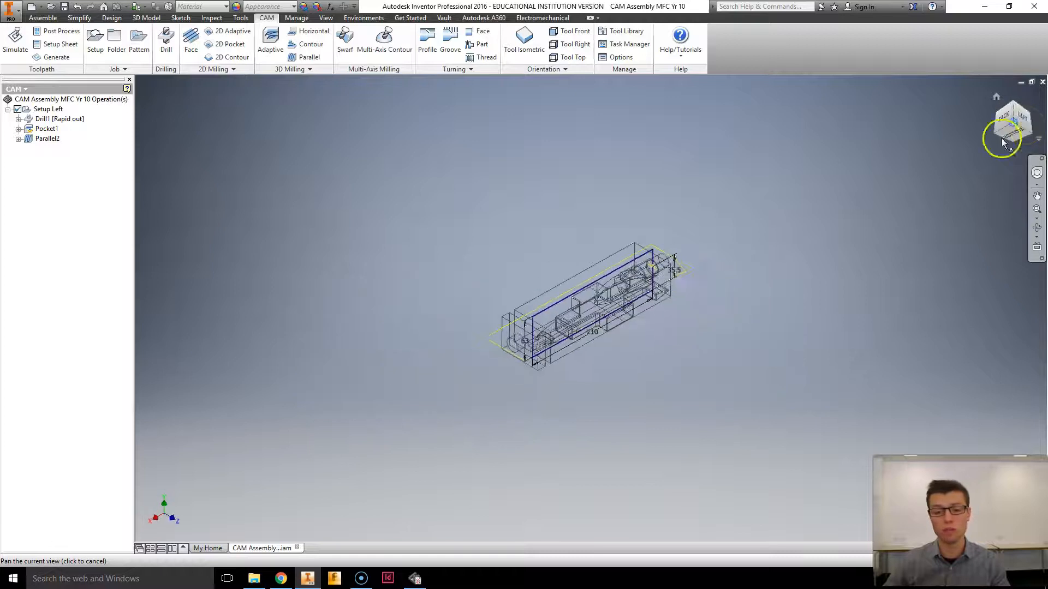
middle_click_drag(585, 281, 615, 335, "shift")
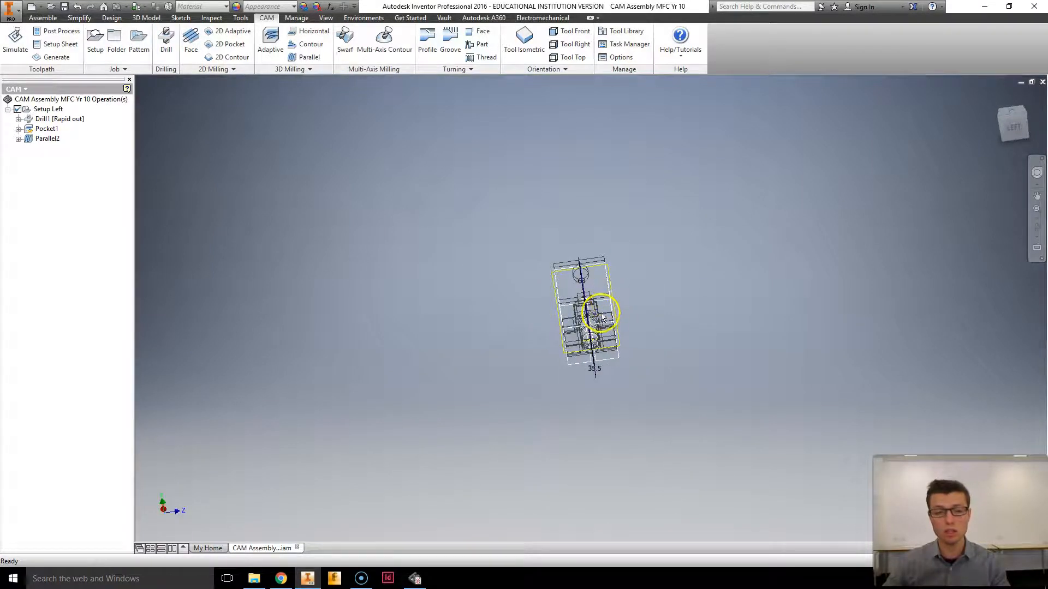
Duplicate Setup Left with all its operations and open the copy for editing
right_click(57, 110)
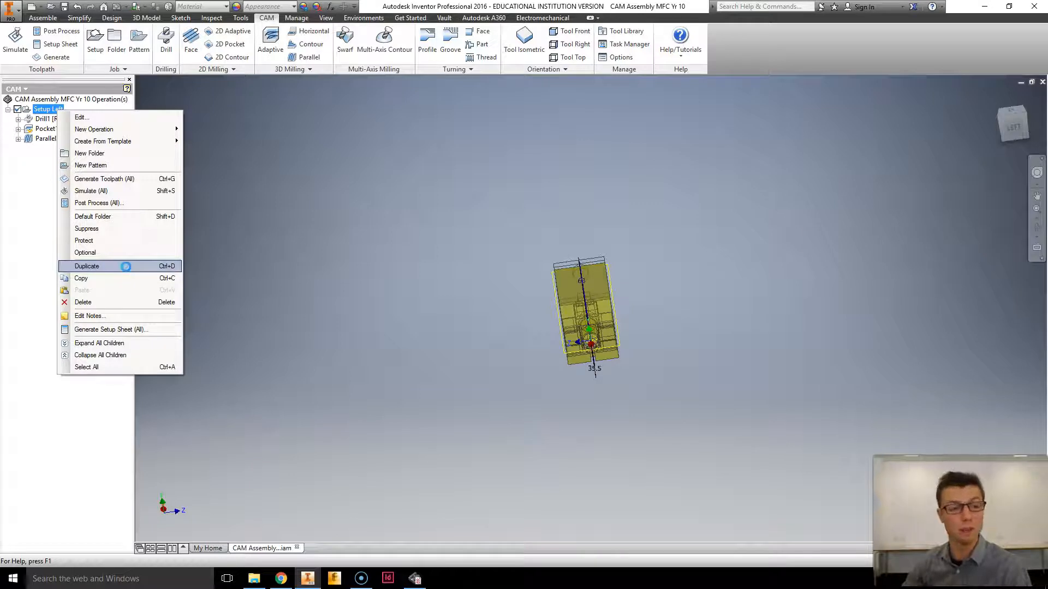
left_click(126, 267)
left_click(48, 111)
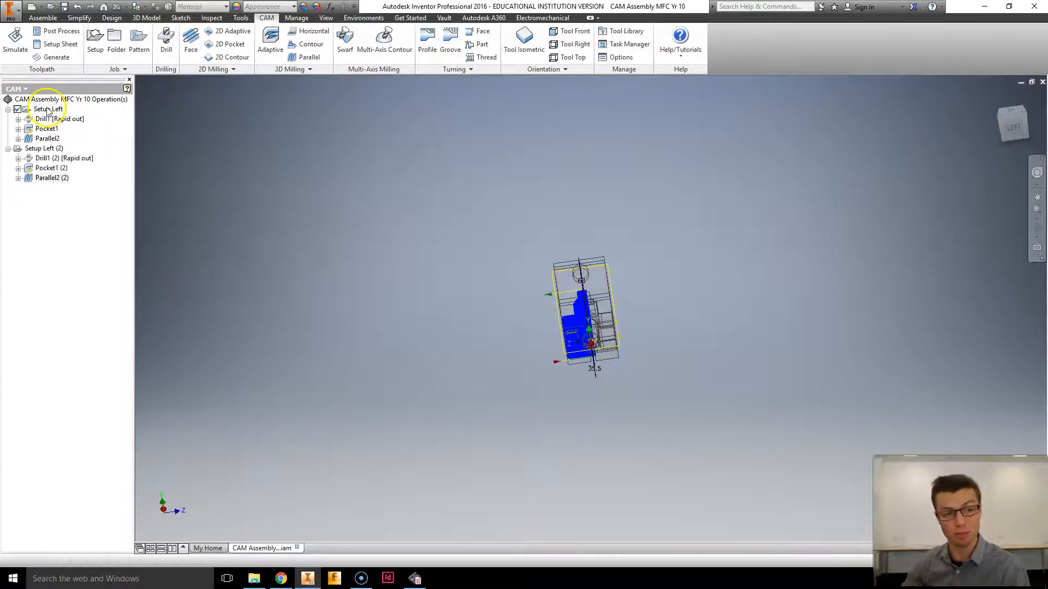
left_click(43, 151)
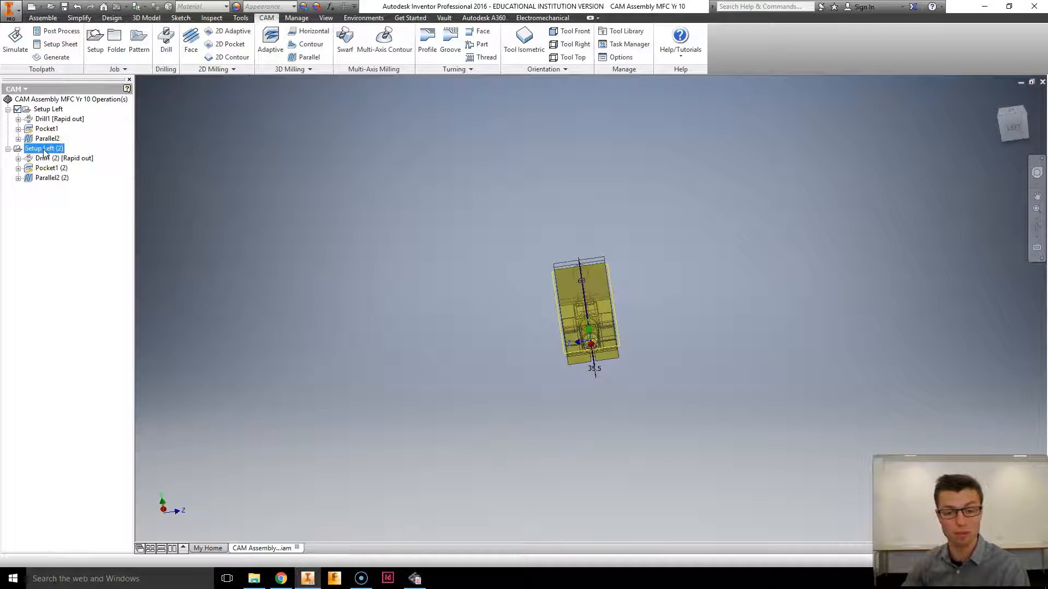
double_click(40, 153)
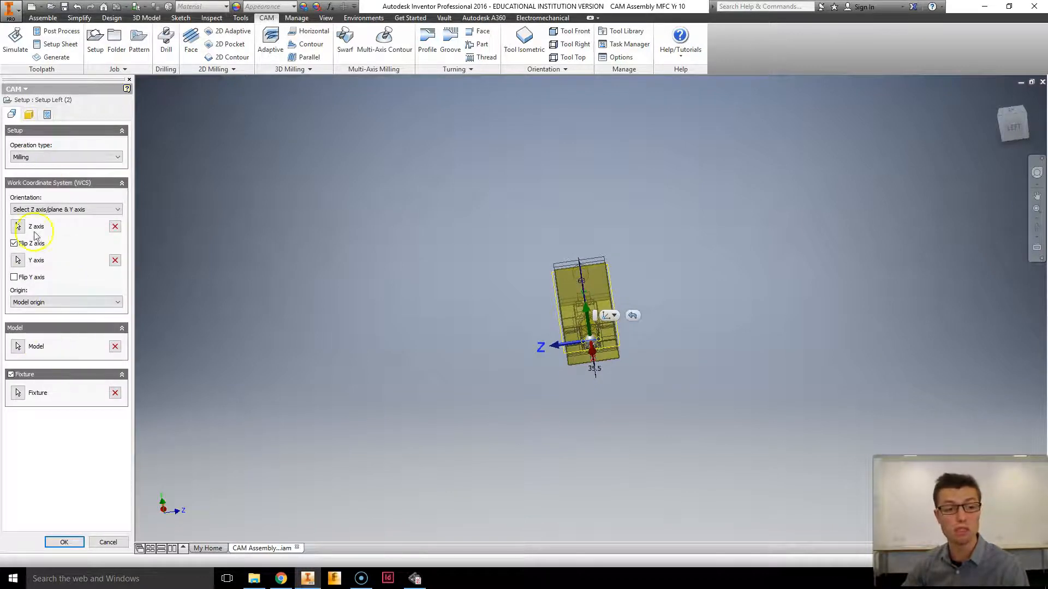
Examine the Z and Y axis directions of the duplicated setup's work coordinate system from the bottom and left sides
scroll(580, 290, "down", 3)
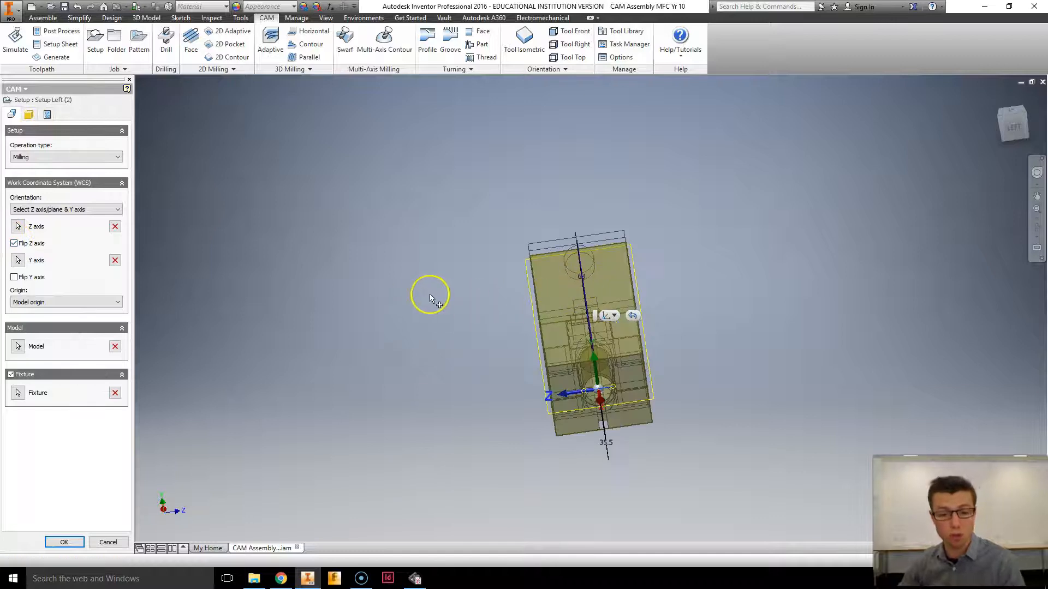
middle_click_drag(449, 237, 386, 416, "shift")
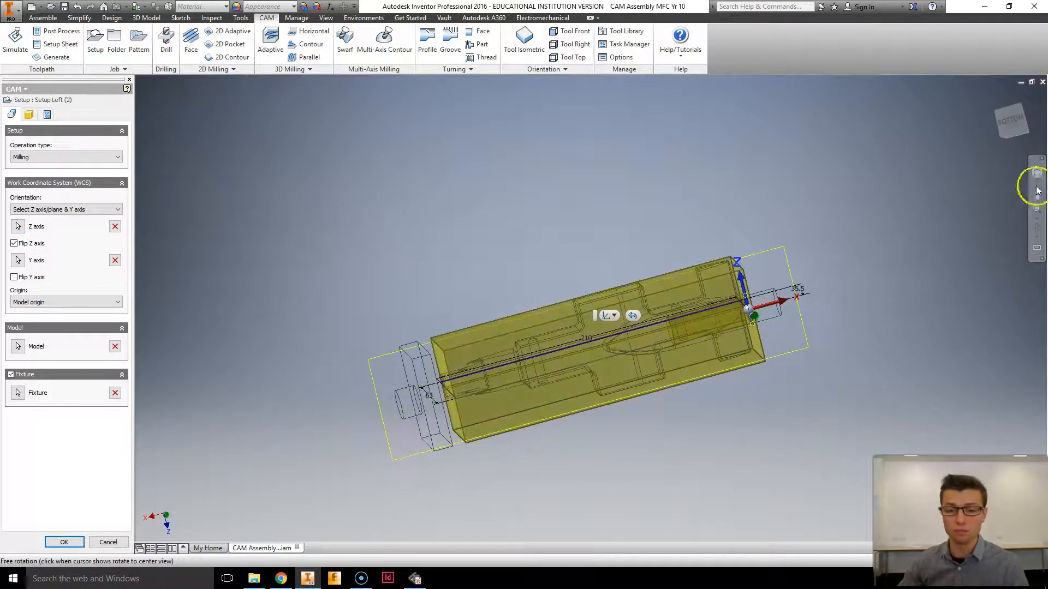
left_click(1020, 128)
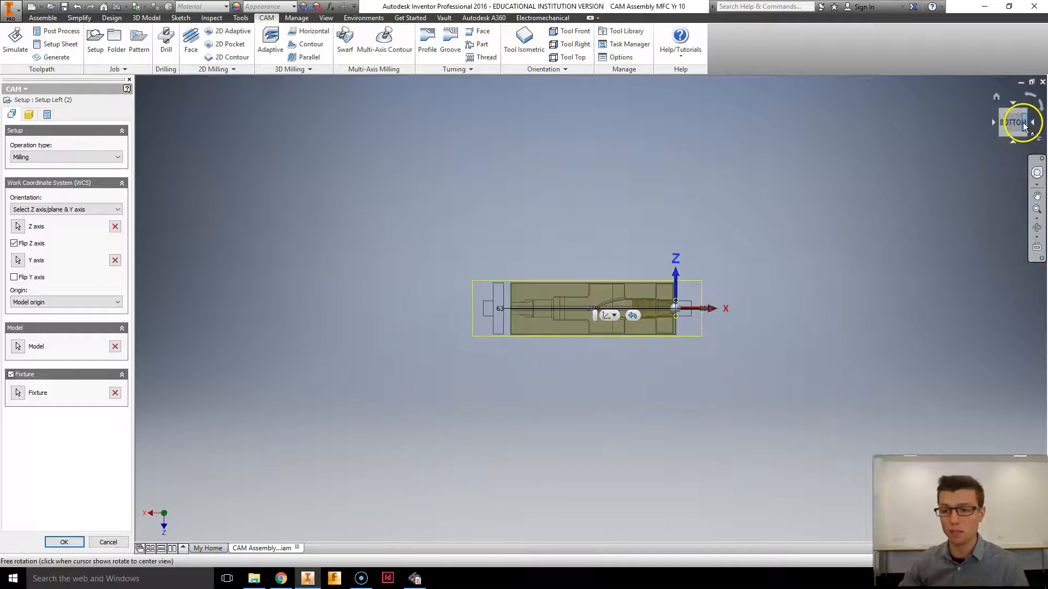
scroll(622, 287, "down", 4)
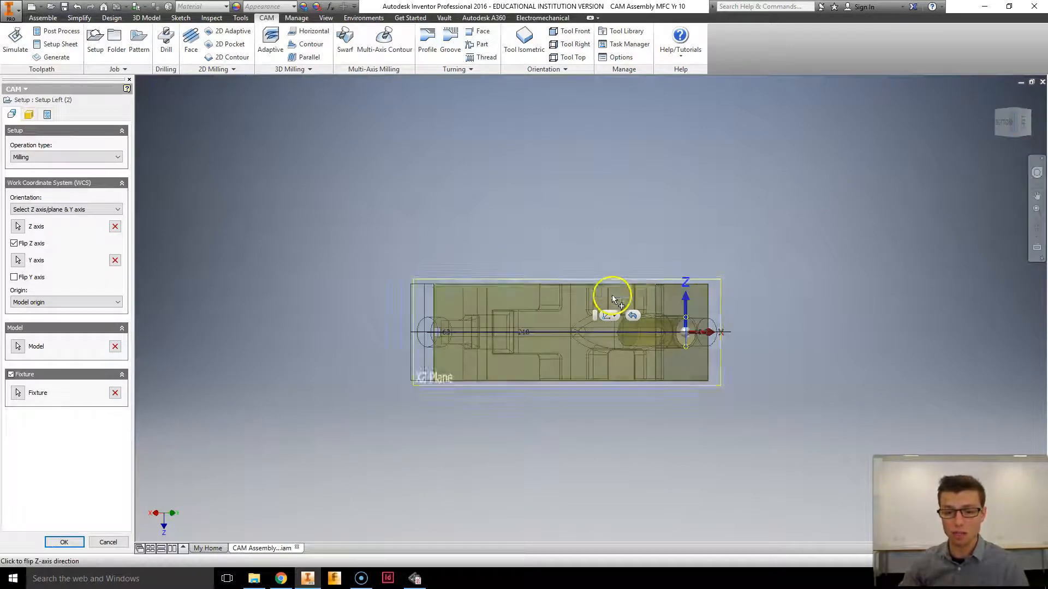
mouse_move(660, 297)
middle_mouse_down("shift")
mouse_move(645, 304)
mouse_move(644, 294)
middle_mouse_up("shift")
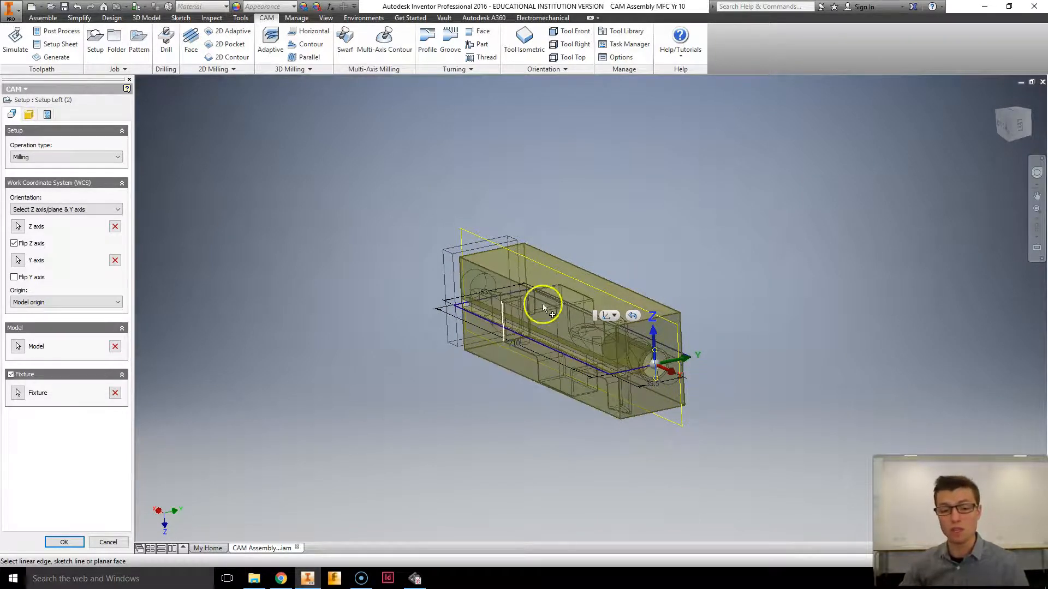
left_click(1021, 127)
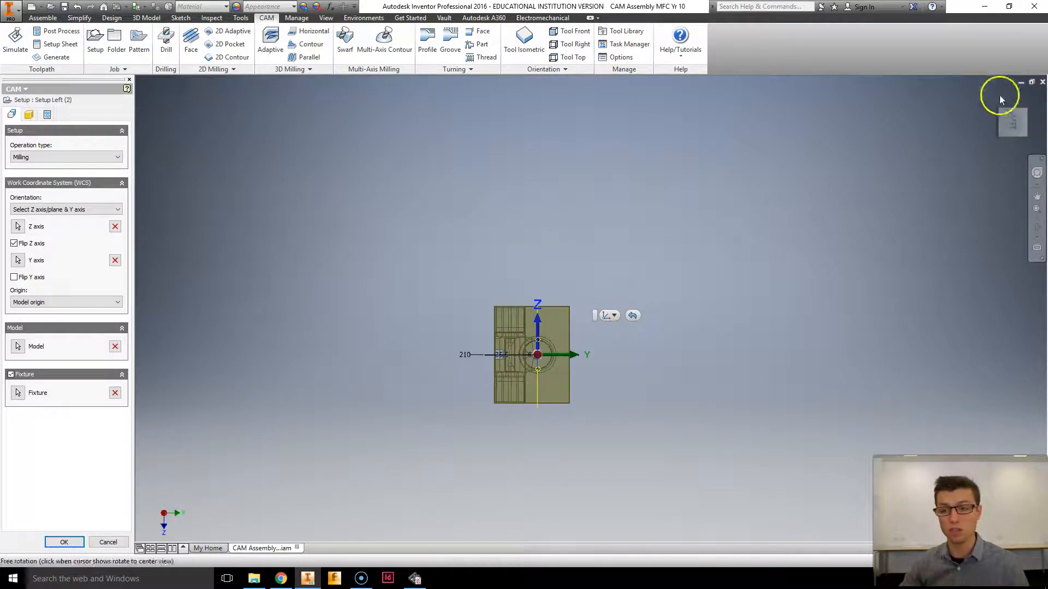
left_click(1028, 98)
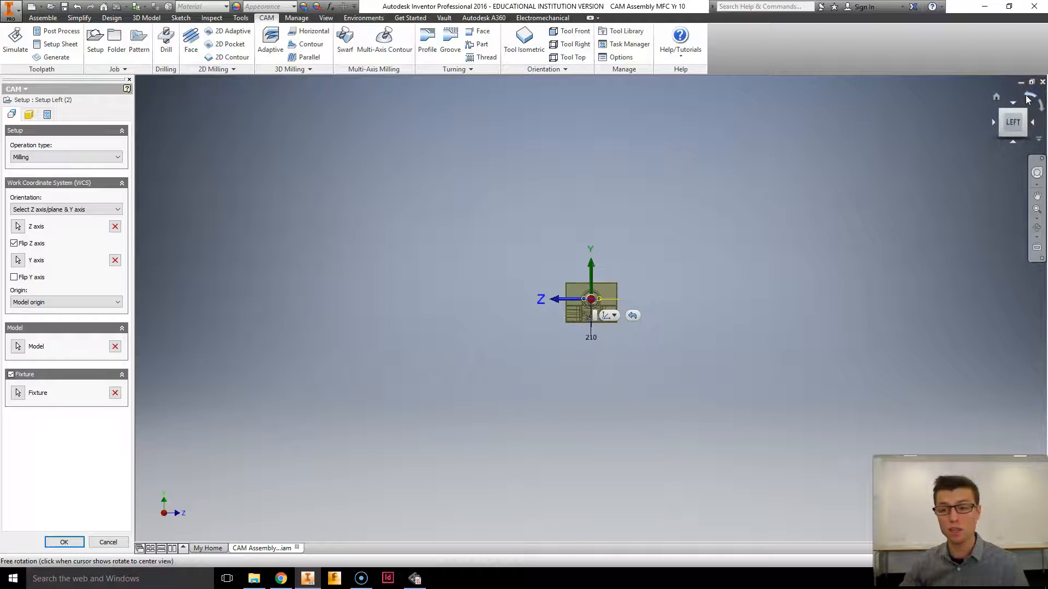
left_click(1028, 98)
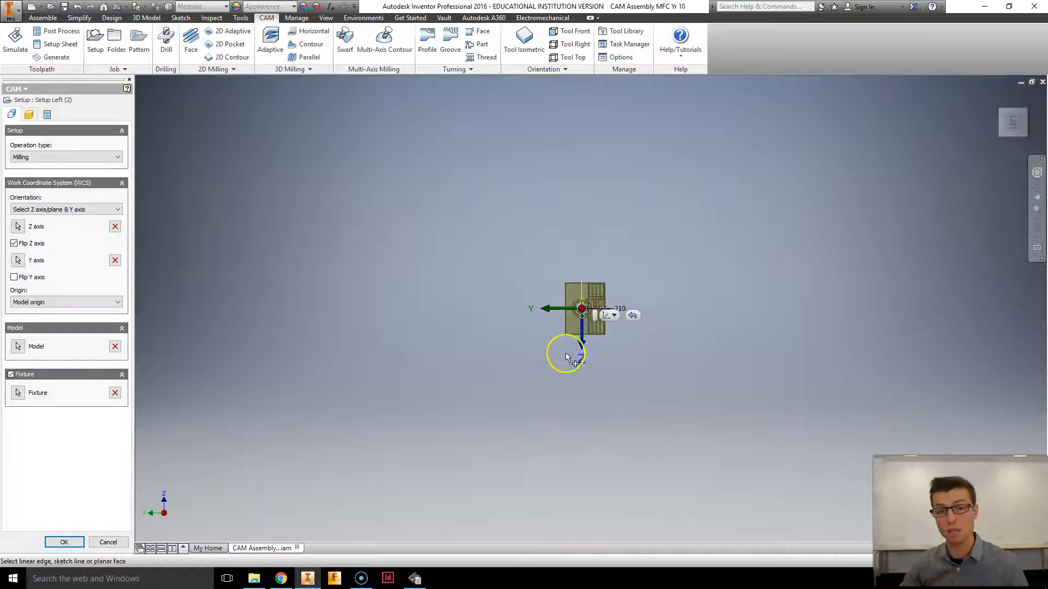
left_click(293, 302)
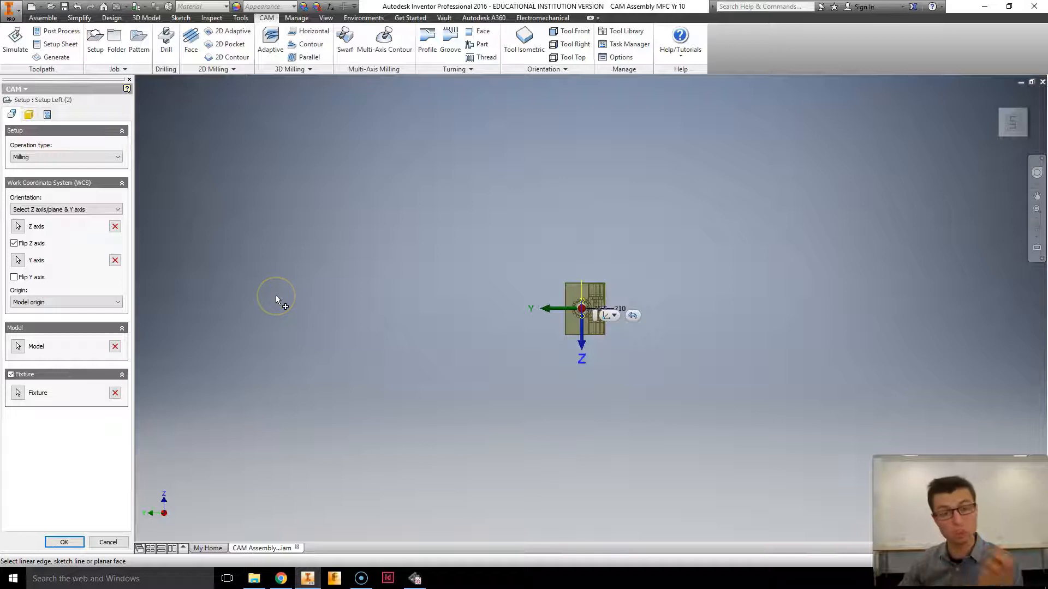
Unflip the Z axis and flip the Y axis in the duplicated setup's work coordinate system, and accept the setup
left_click(14, 243)
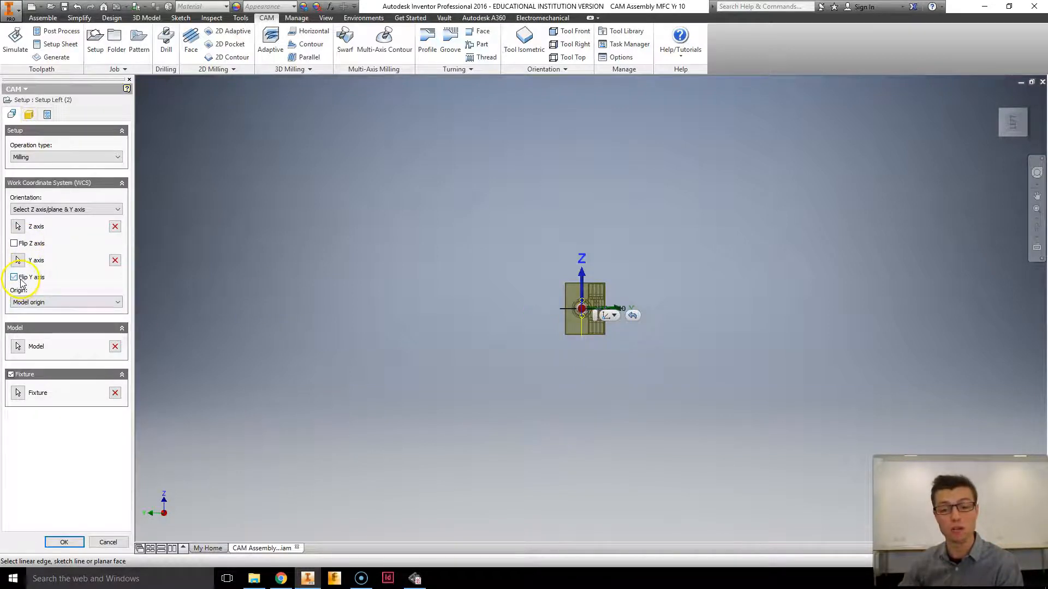
left_click(70, 547)
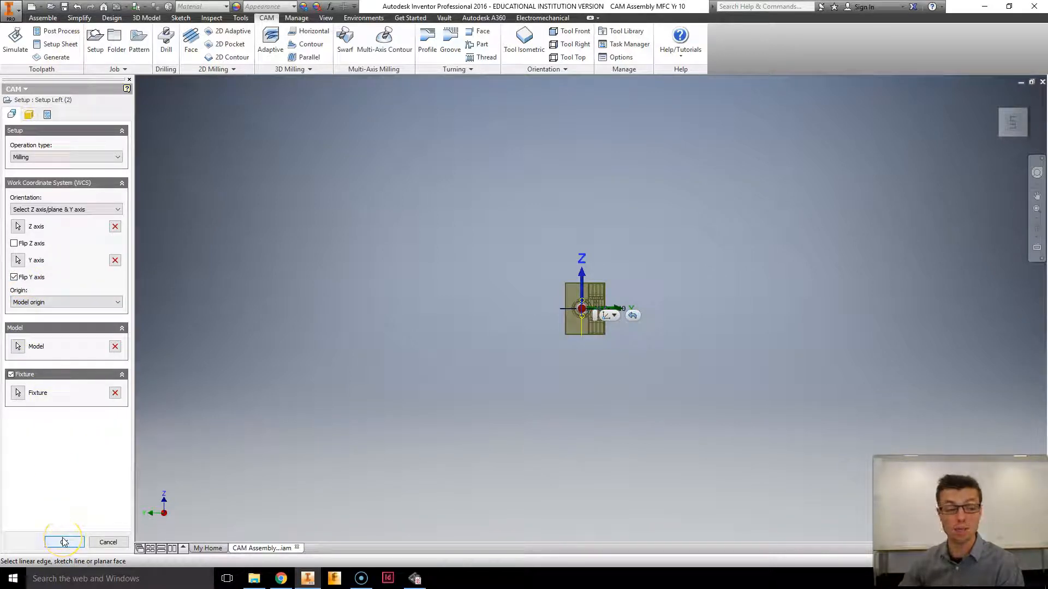
left_click(63, 542)
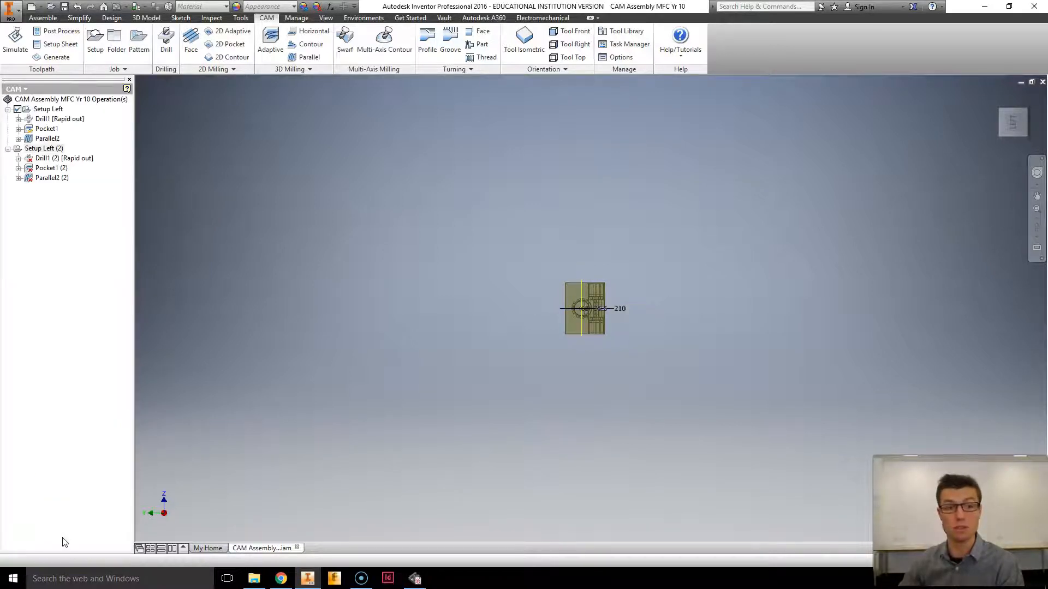
Regenerate the toolpaths of the duplicated drill, pocket and parallel operations
left_click(74, 158)
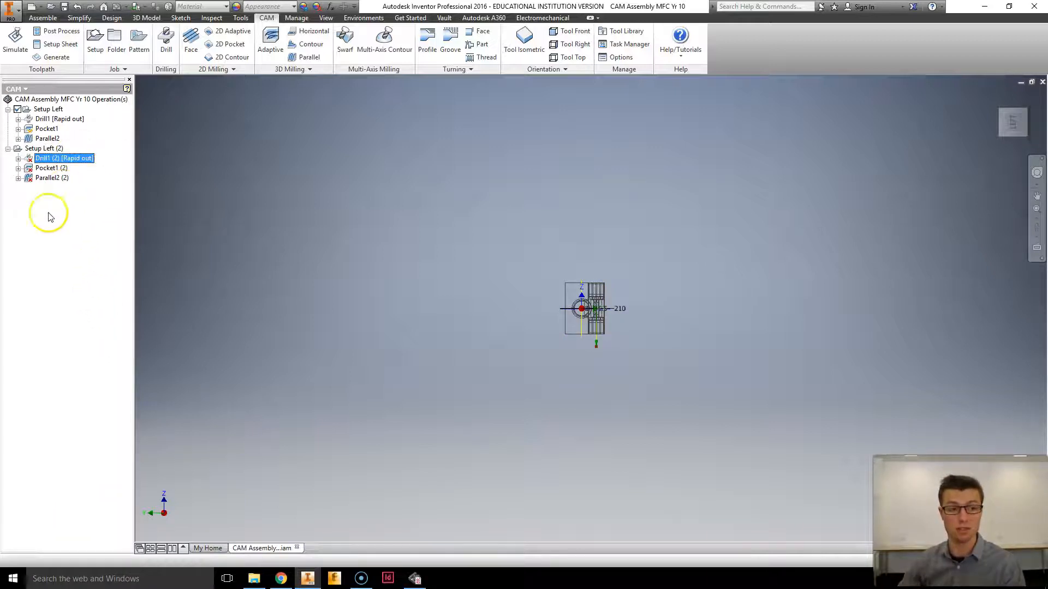
left_click(51, 169, "ctrl")
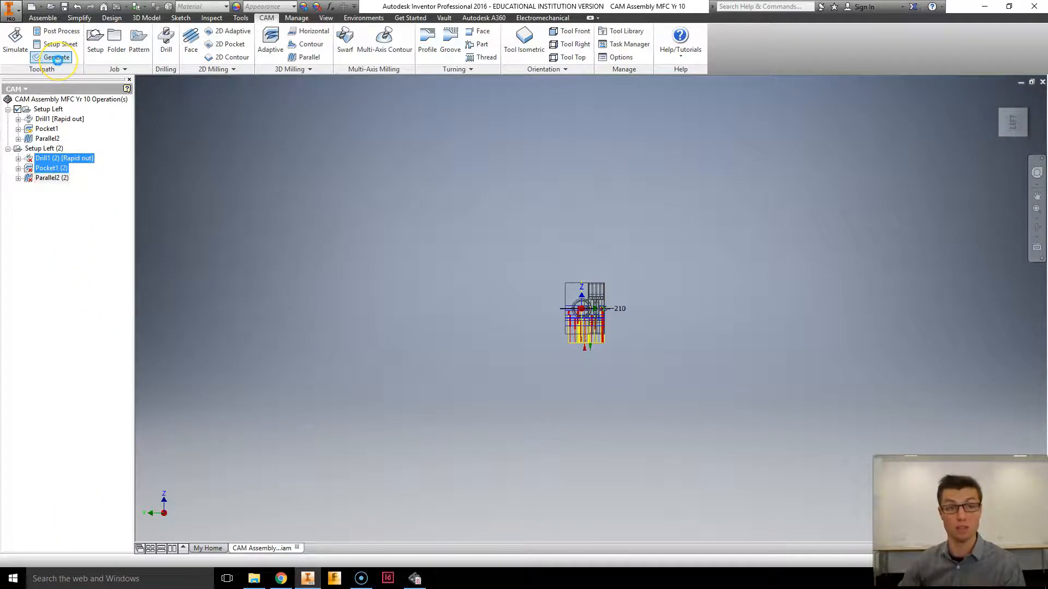
left_click(58, 57)
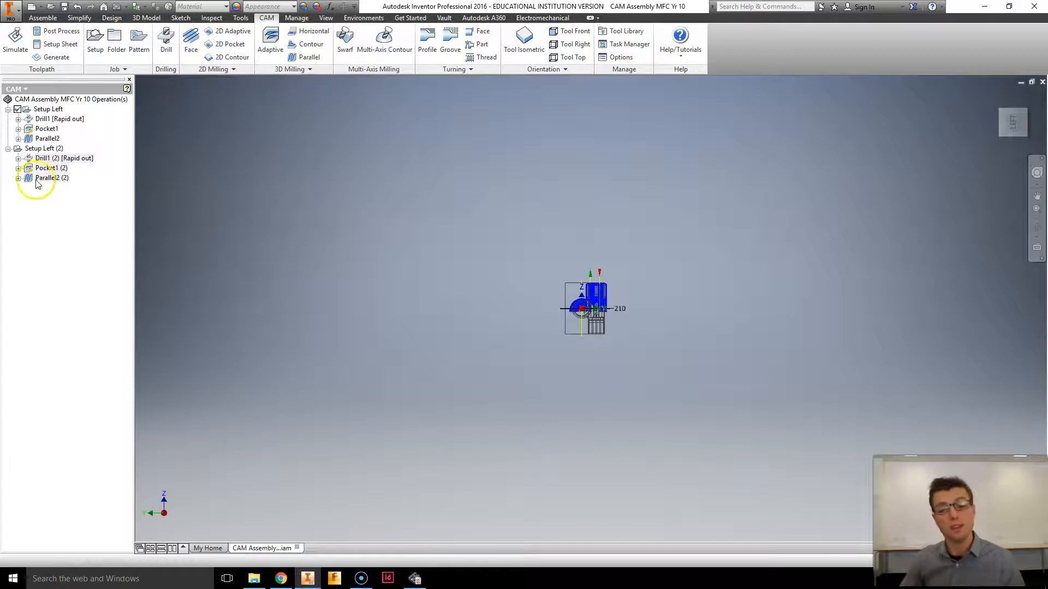
Display the Parallel2 and Parallel2 (2) toolpaths together and examine how they cover both sides of the car body in 3D
left_click(52, 177)
left_click(52, 178)
left_click(51, 140, "ctrl")
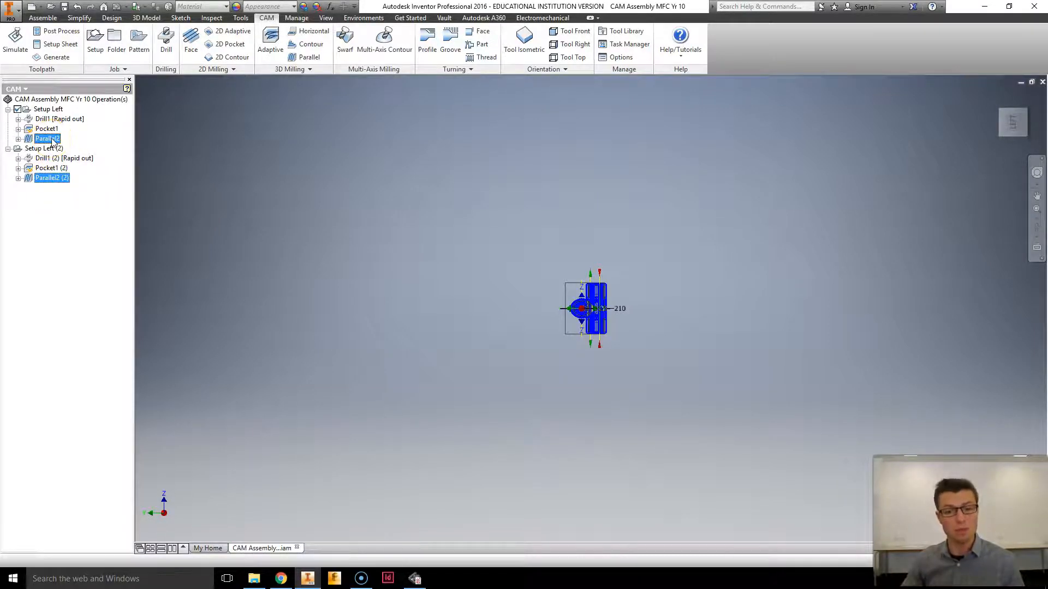
scroll(603, 306, "down", 5)
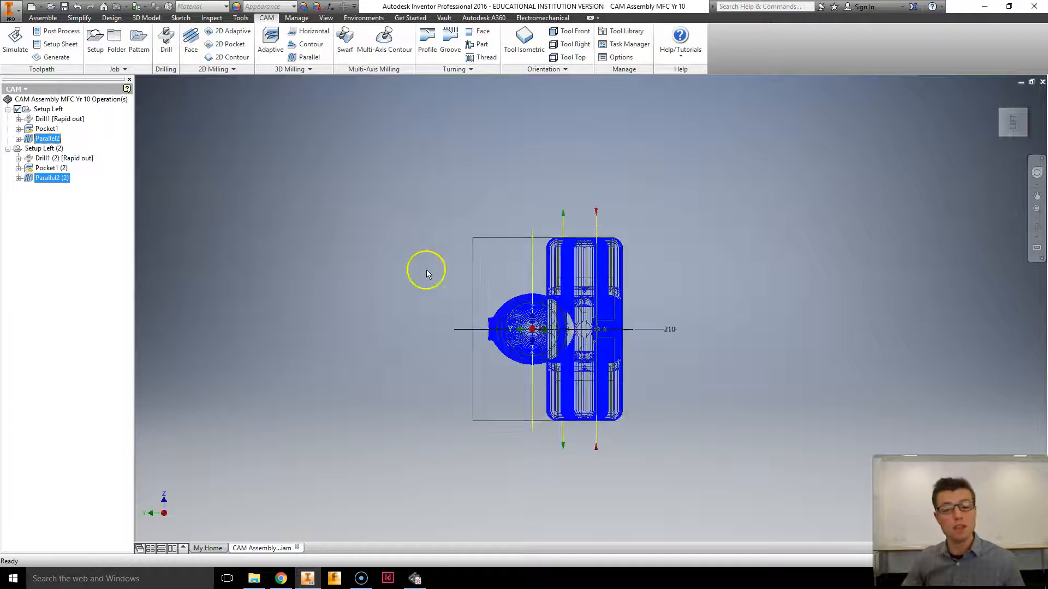
middle_click_drag(392, 271, 709, 421, "shift")
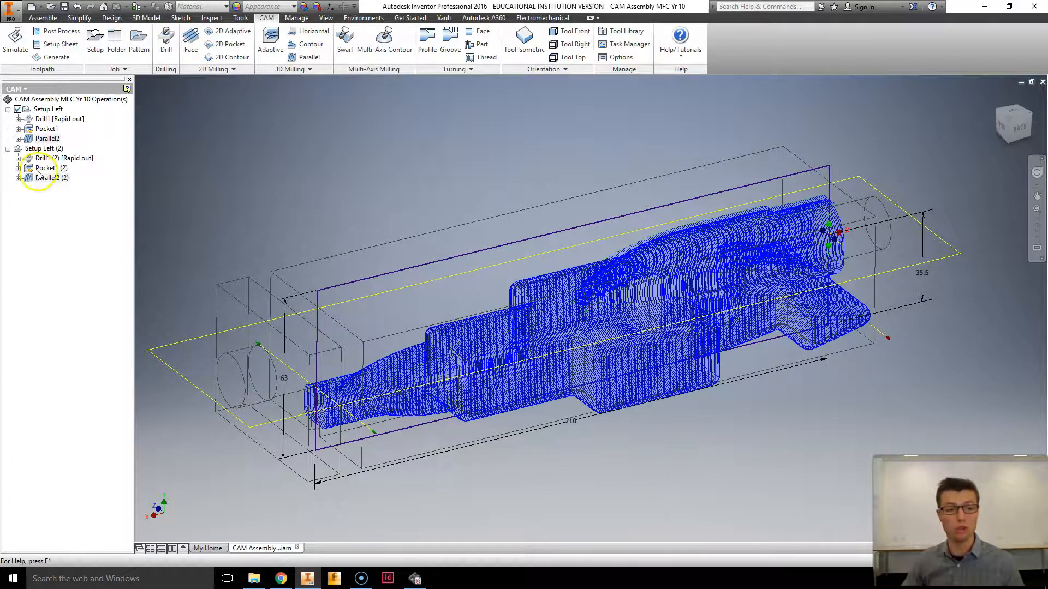
Examine the individual drill, pocket and parallel toolpaths of both setups, and the duplicated setup's toolpaths together with its stock
left_click(54, 177)
left_click(50, 168)
left_click(50, 158)
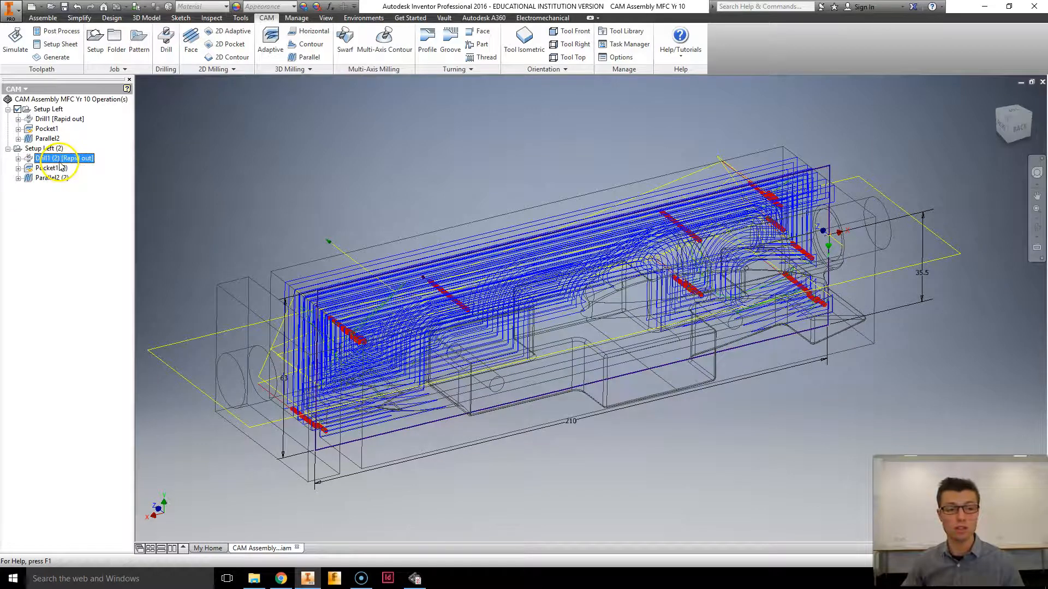
left_click(48, 139)
left_click(55, 119)
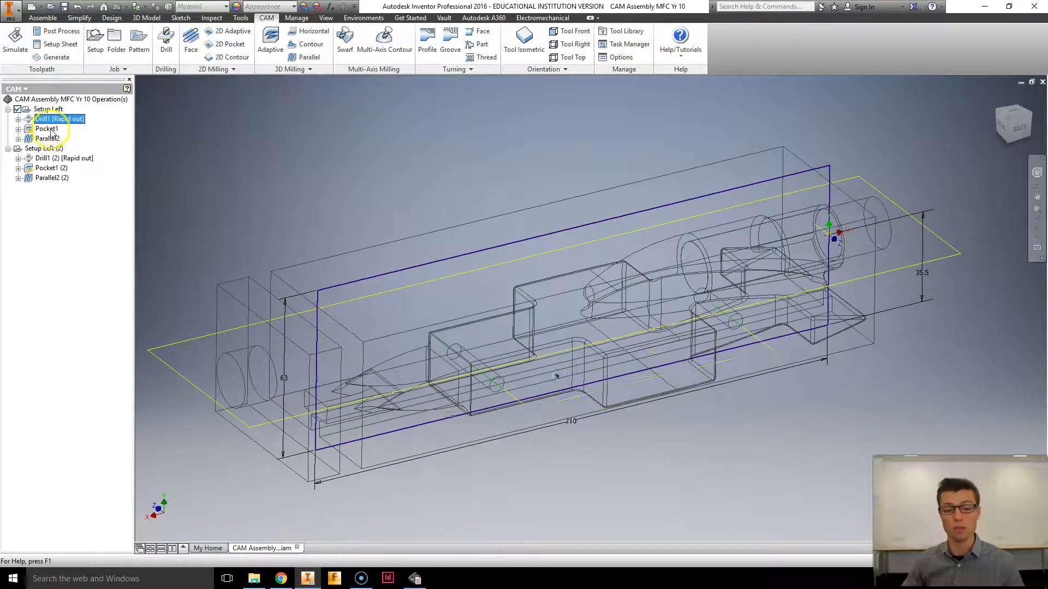
left_click(50, 178)
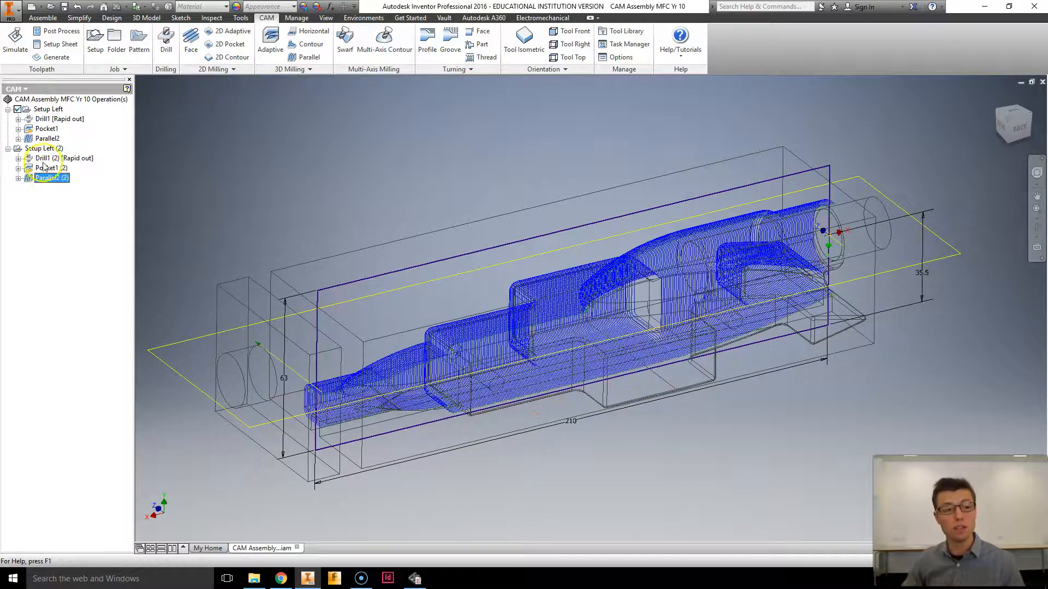
left_click(42, 148)
left_click(45, 179, "shift")
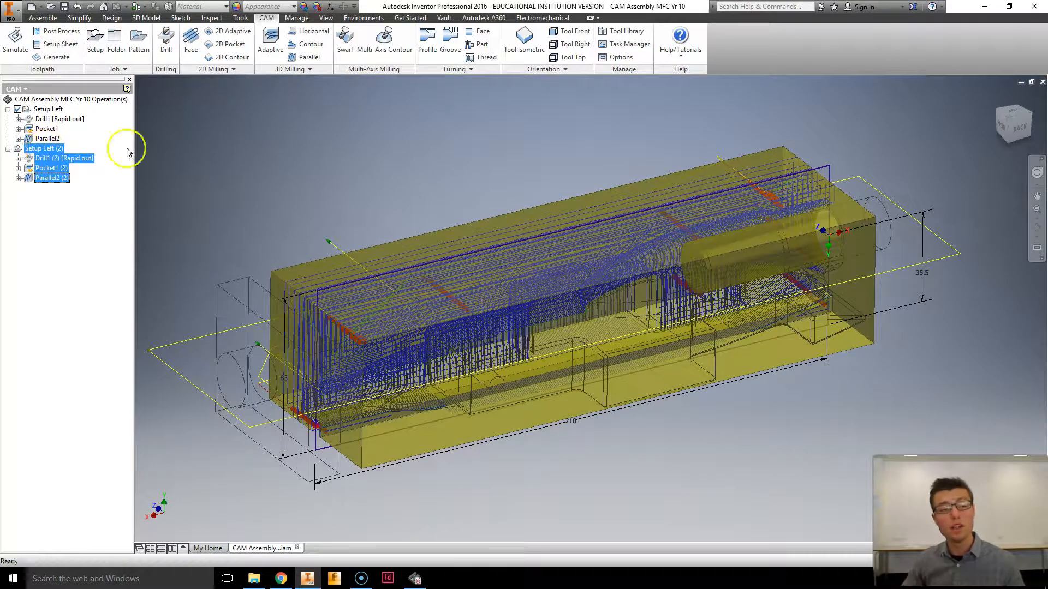
left_click(48, 139)
Rename the duplicated setup to Setup Right
left_click(49, 149)
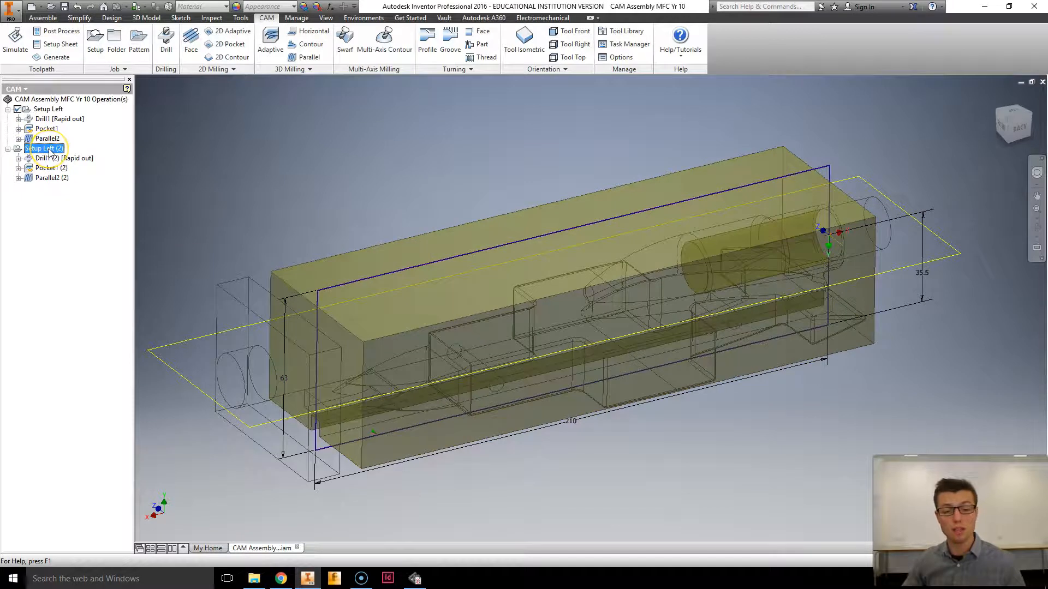
left_click(57, 153)
left_click_drag(67, 152, 48, 153)
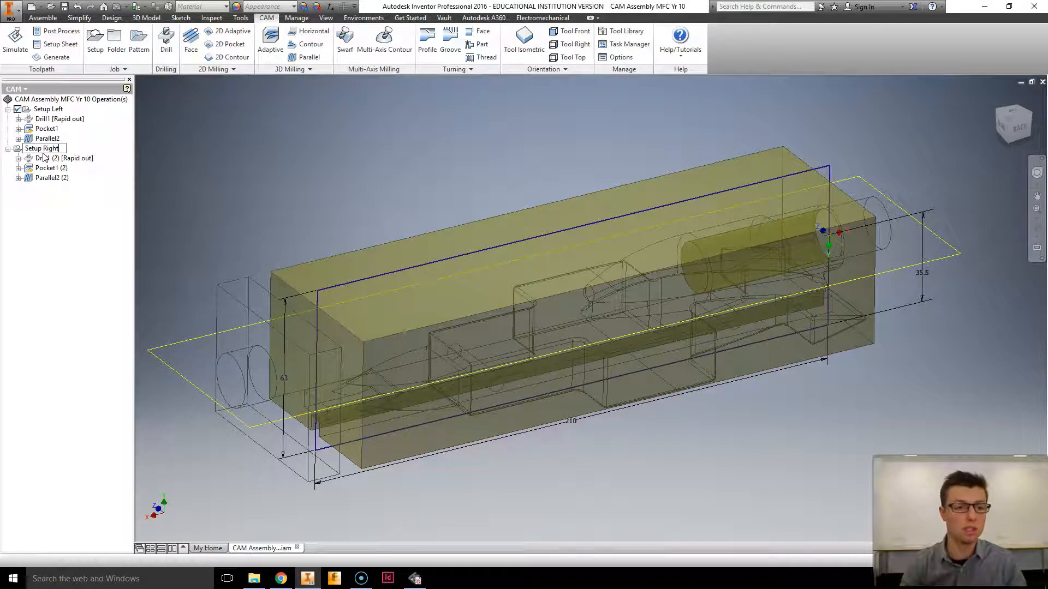
key("Return")
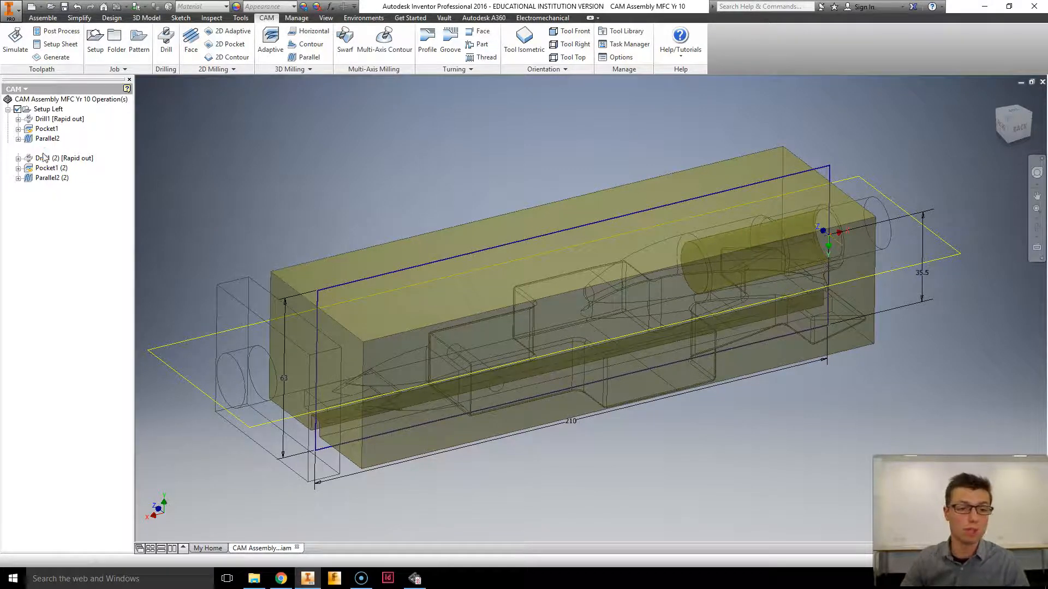
left_click(32, 251)
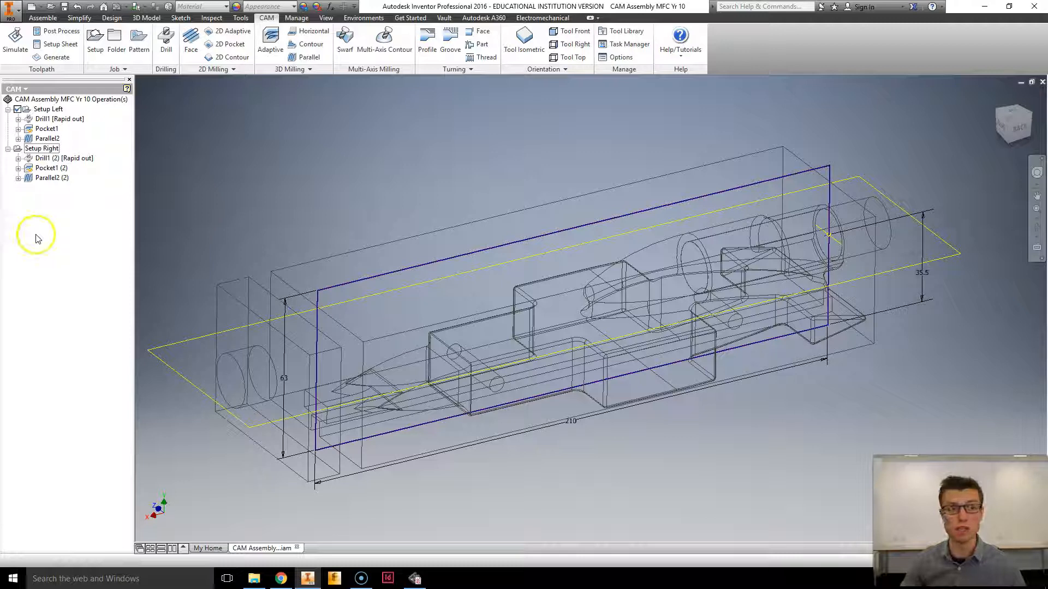
Start post processing for Setup Left and Setup Right with all their operations, accepting the notice about different WCS settings
left_click(45, 111)
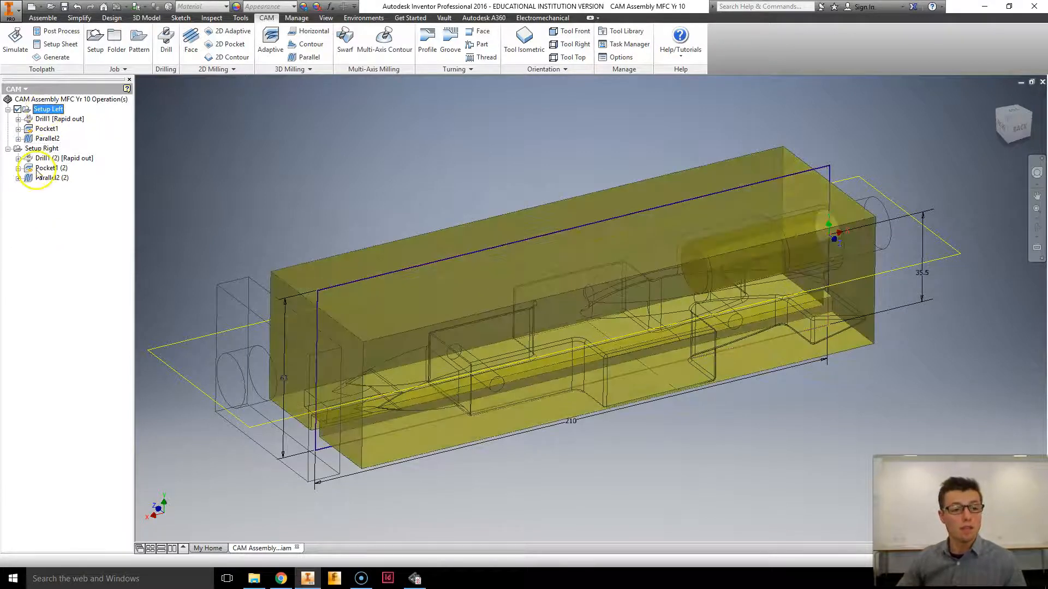
left_click(46, 178, "shift")
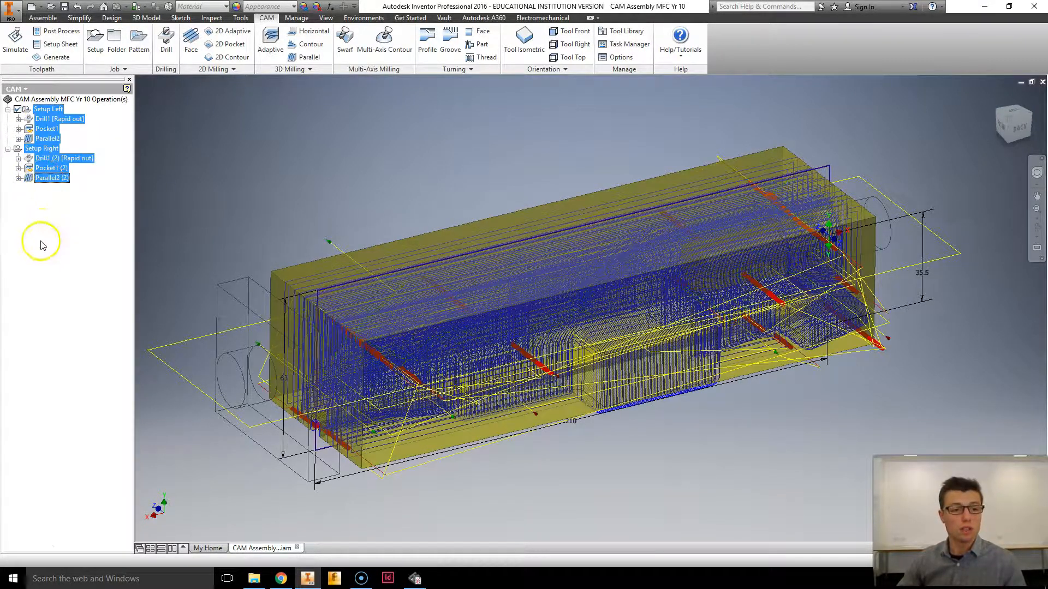
left_click(55, 32)
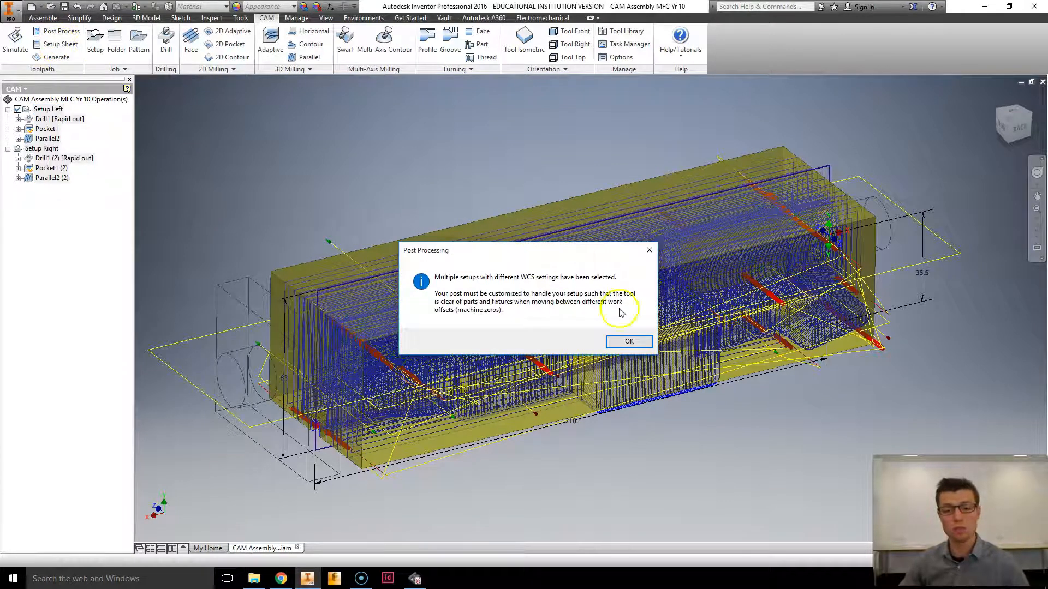
left_click(628, 341)
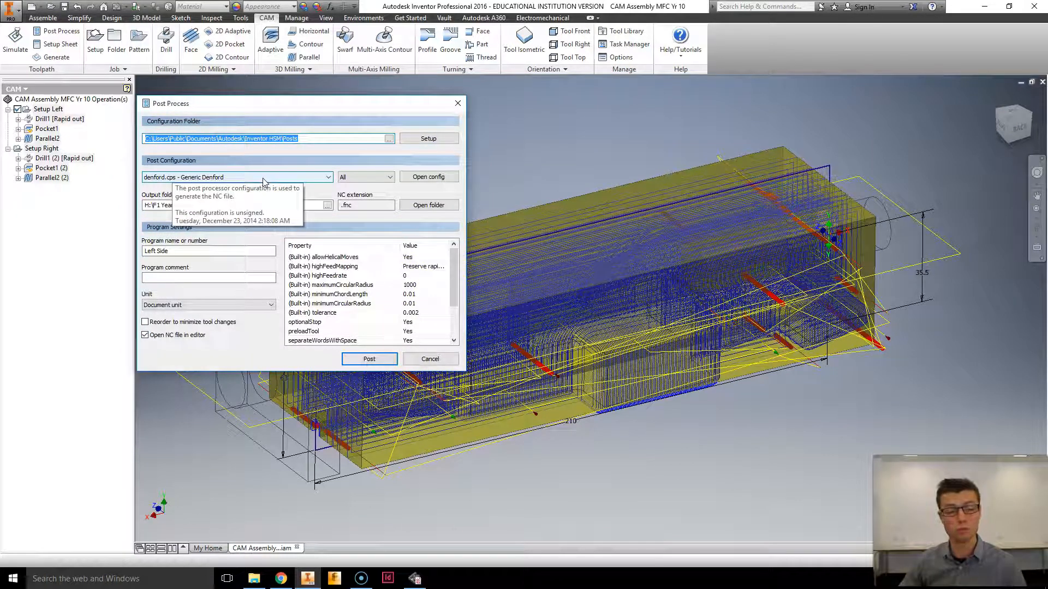
Look through the available post configurations and choose denford.cps - Generic Denford
left_click(263, 178)
scroll(284, 245, "up", 4)
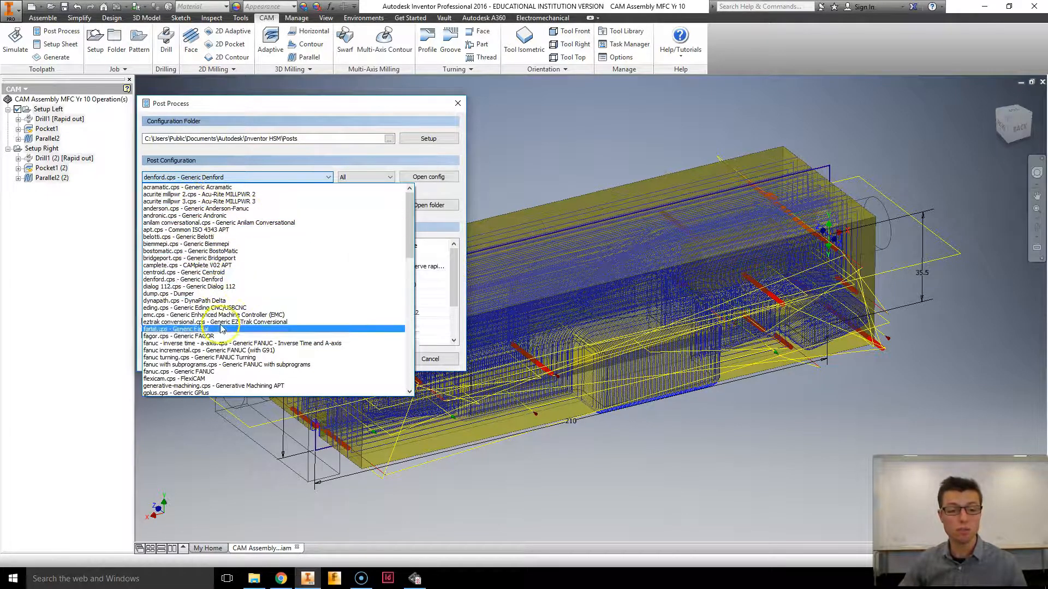
scroll(243, 367, "down", 20)
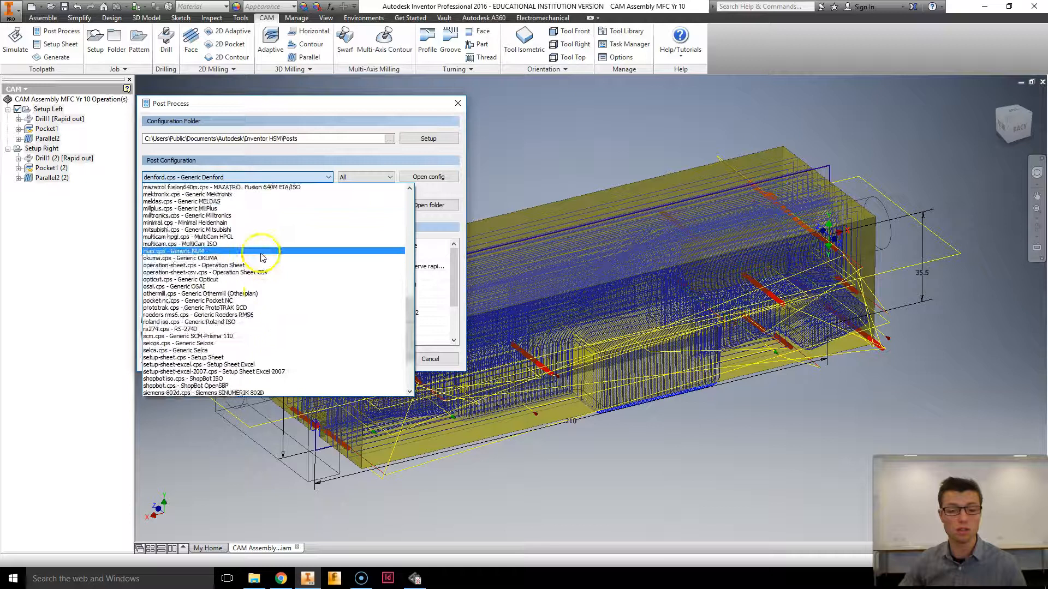
scroll(272, 252, "up", 20)
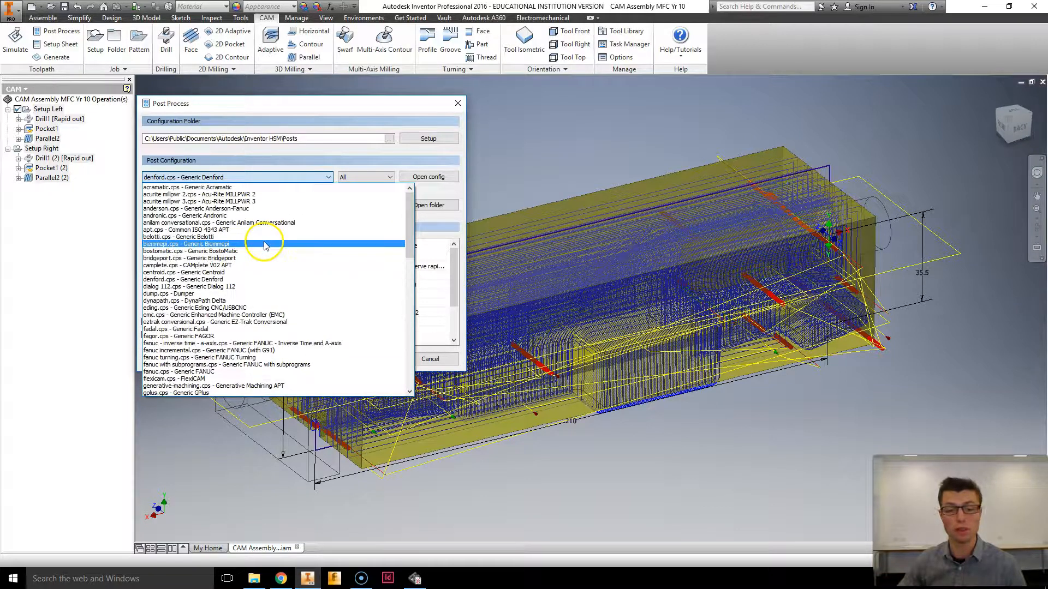
left_click(228, 272)
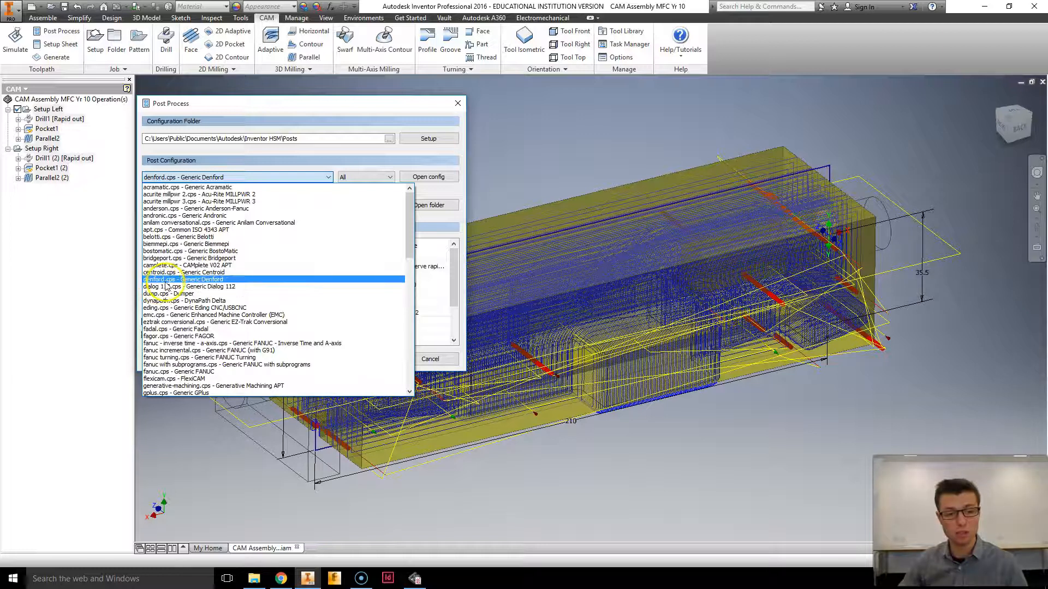
left_click(209, 281)
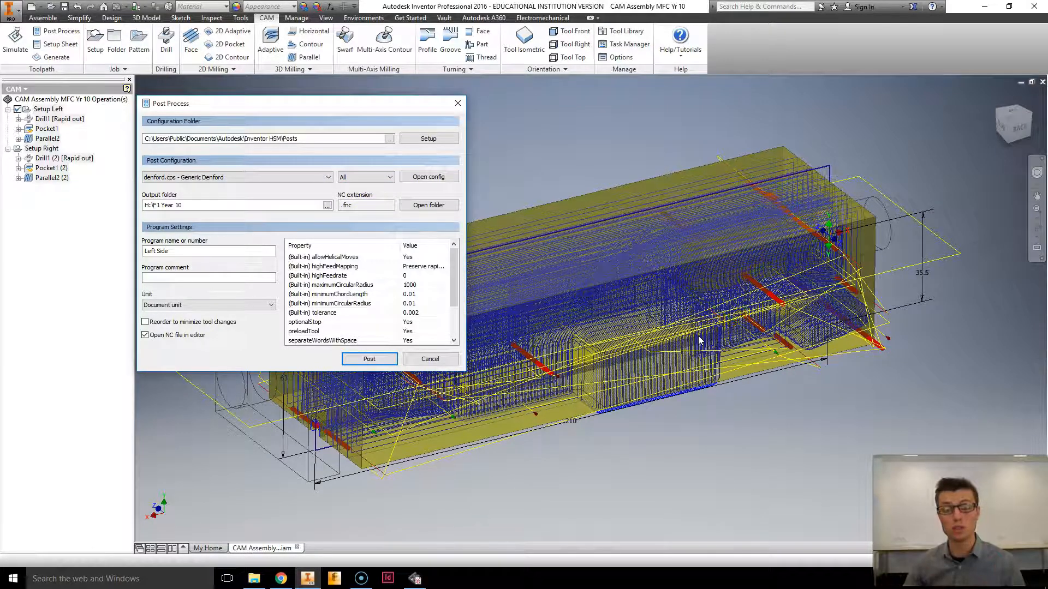
Set the program name to CAM Tutorial
left_click(205, 254)
left_click_drag(205, 254, 85, 247)
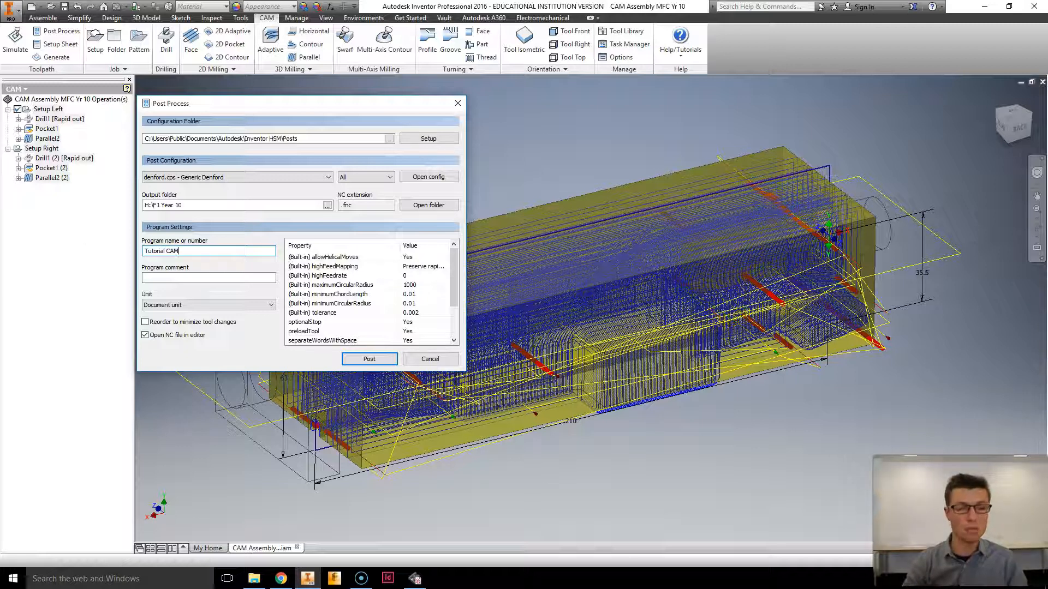
type("CAM")
left_click(357, 358)
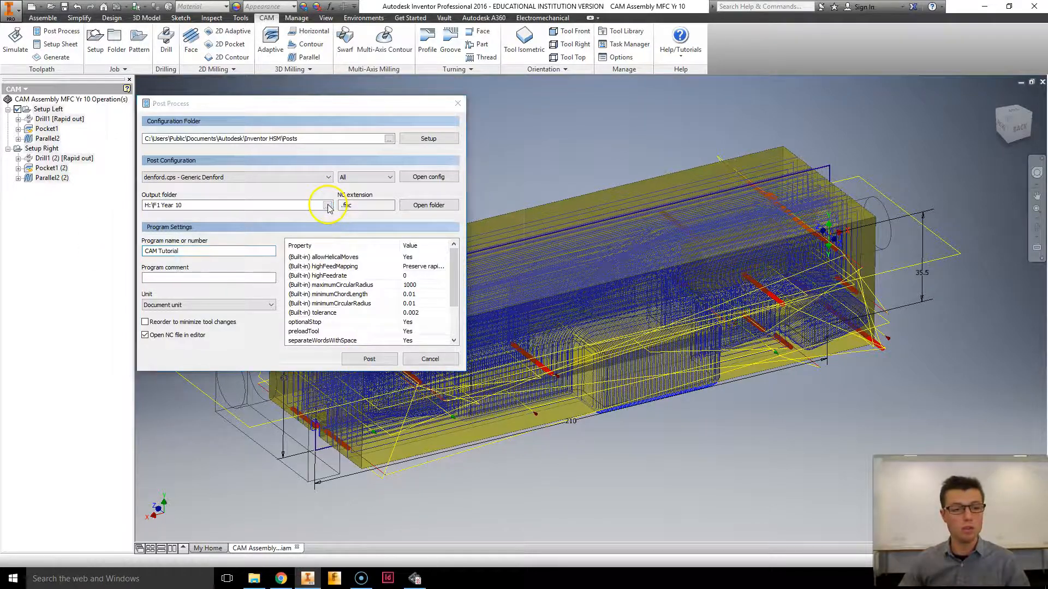
Set the post output folder to H:\Subjects\F1\CAD\Assemblies\CAM
left_click(332, 139)
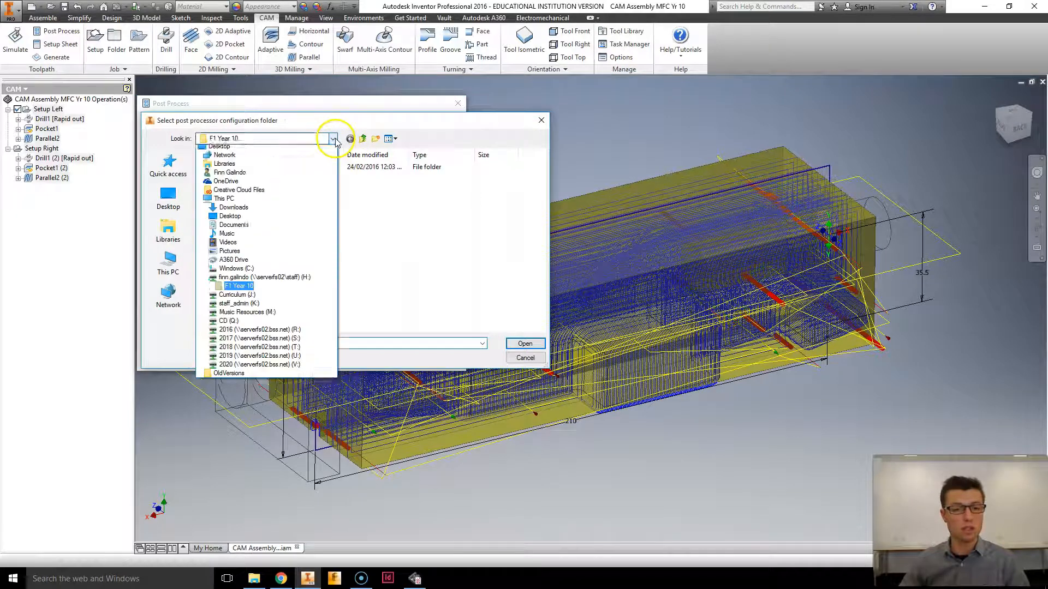
left_click(256, 277)
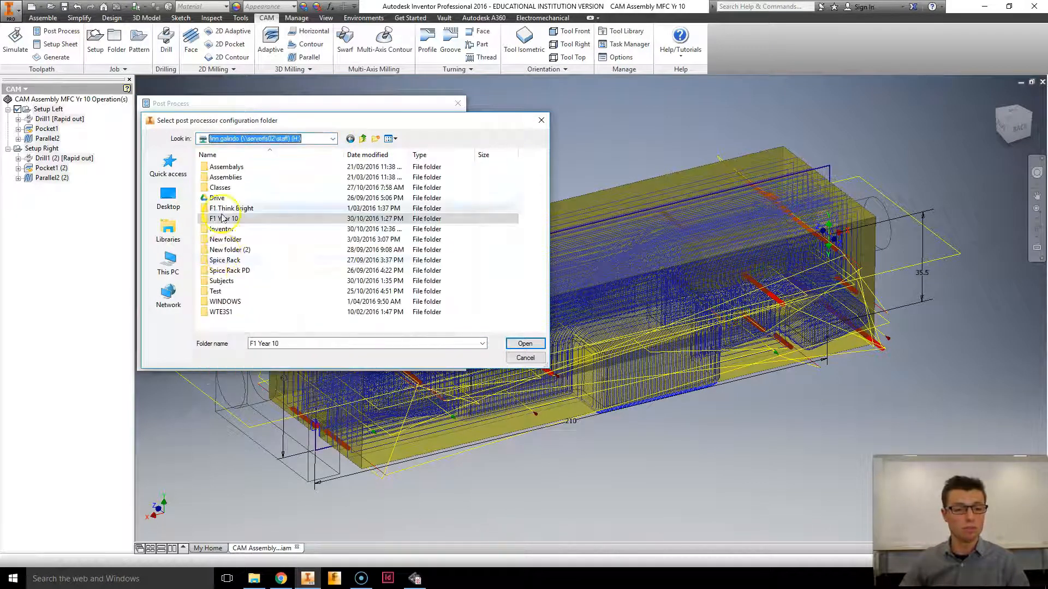
double_click(222, 218)
double_click(215, 168)
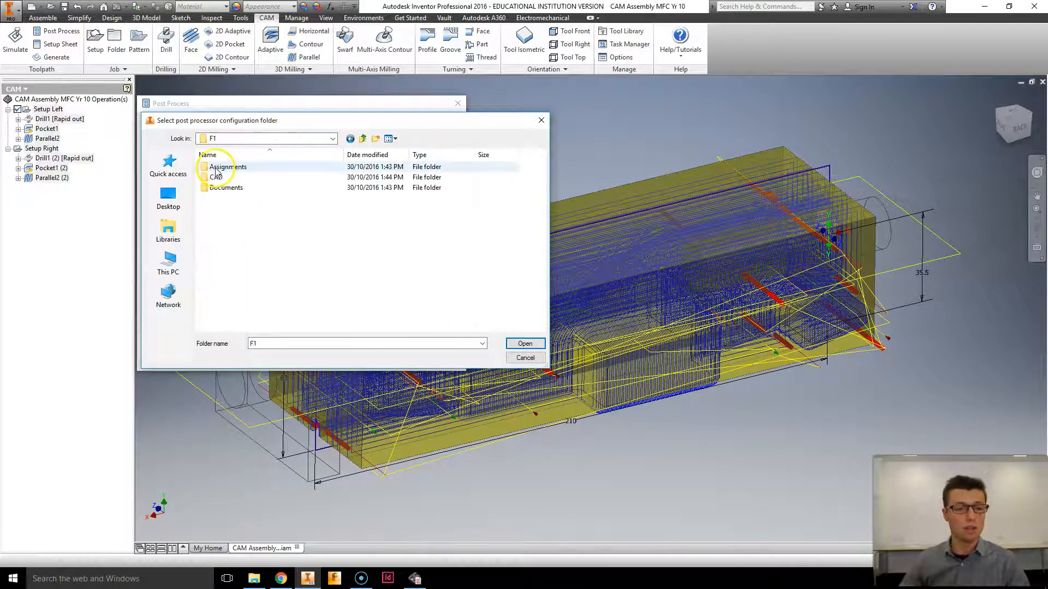
double_click(216, 176)
left_click(229, 167)
double_click(229, 168)
double_click(224, 167)
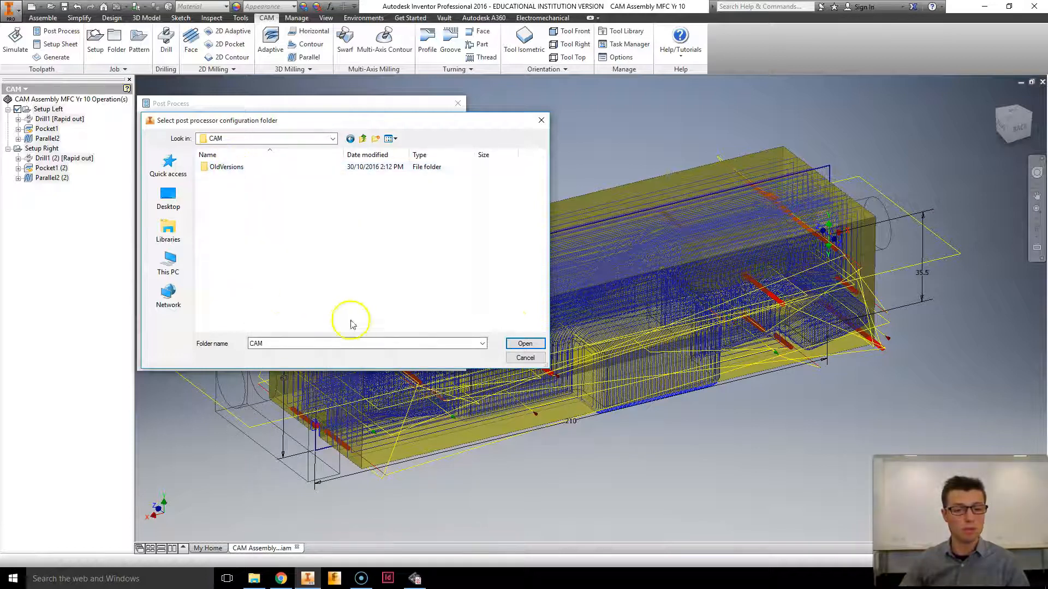
left_click(523, 343)
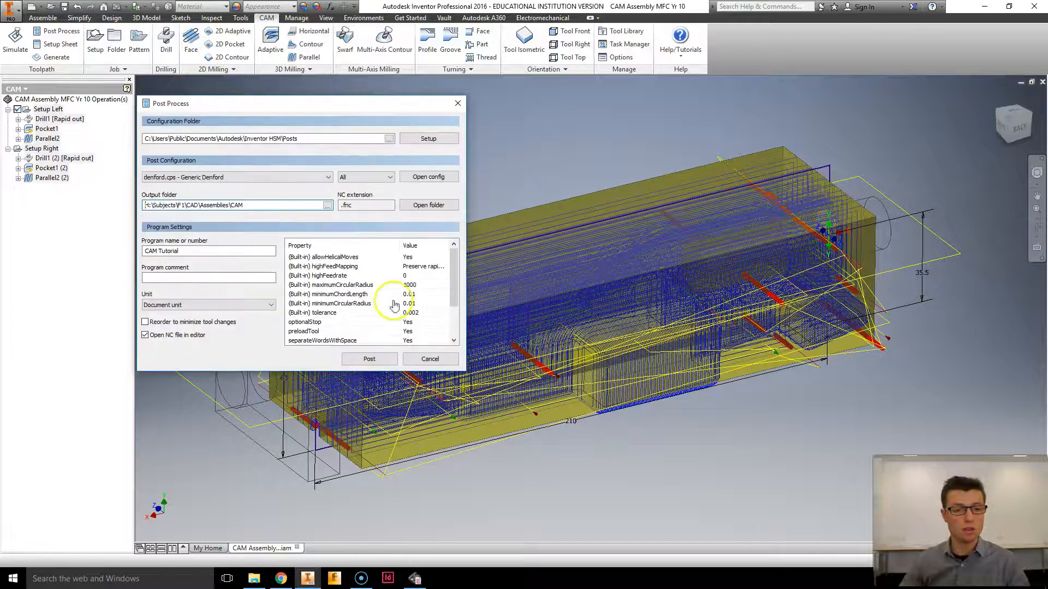
Post the NC program and save the file with a 1 added to its name
left_click(369, 359)
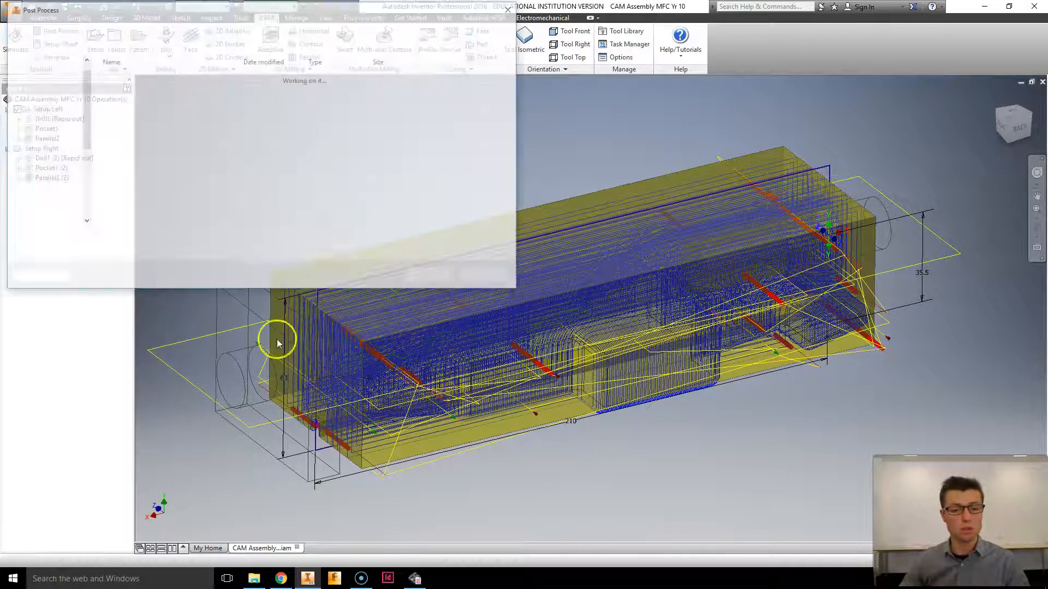
left_click(132, 235)
type("1")
left_click(431, 276)
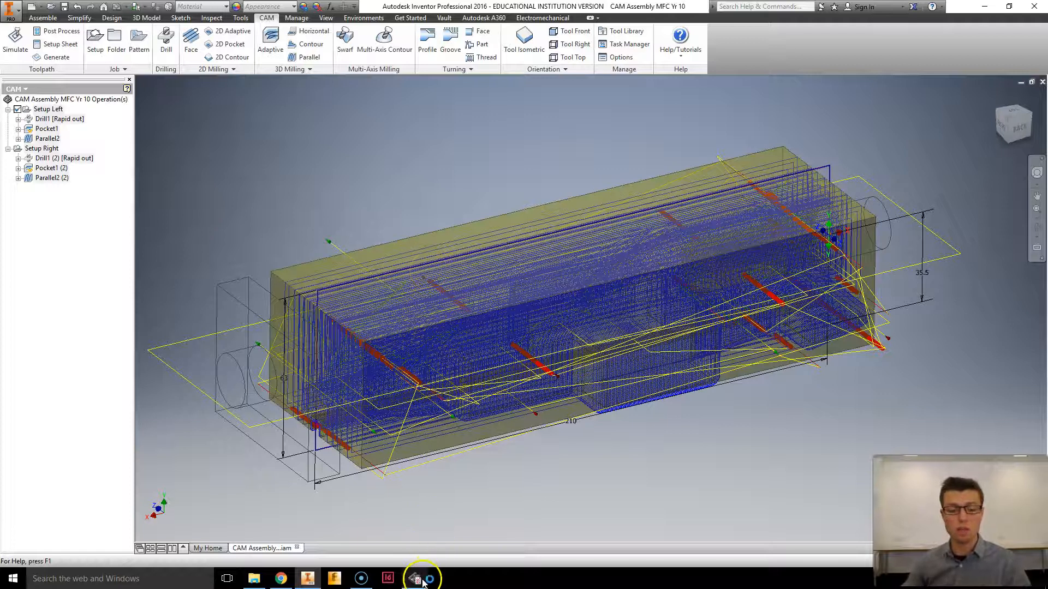
Switch to the NC code editor and look through the posted CAM Tutorial 1 program, including its Drill1 and Pocket1 sections
mouse_move(421, 583)
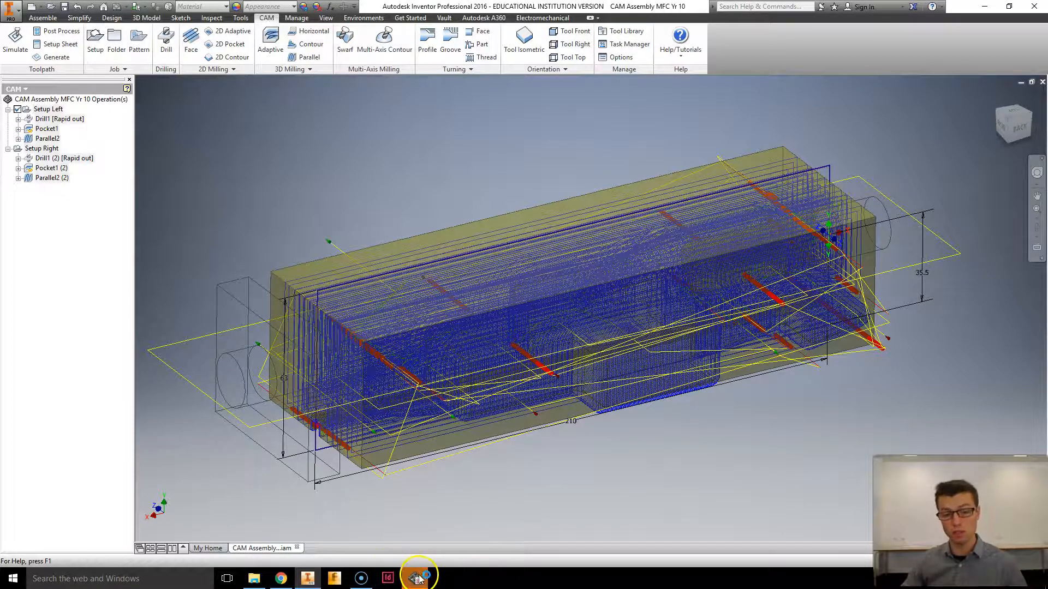
left_click(416, 580)
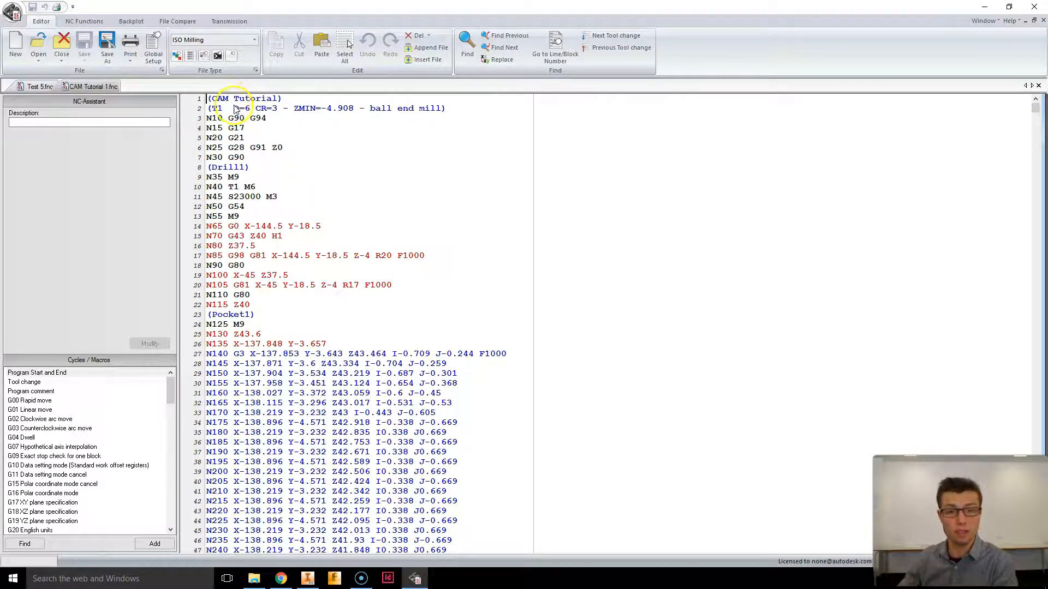
scroll(365, 284, "down", 20)
scroll(365, 284, "down", 20)
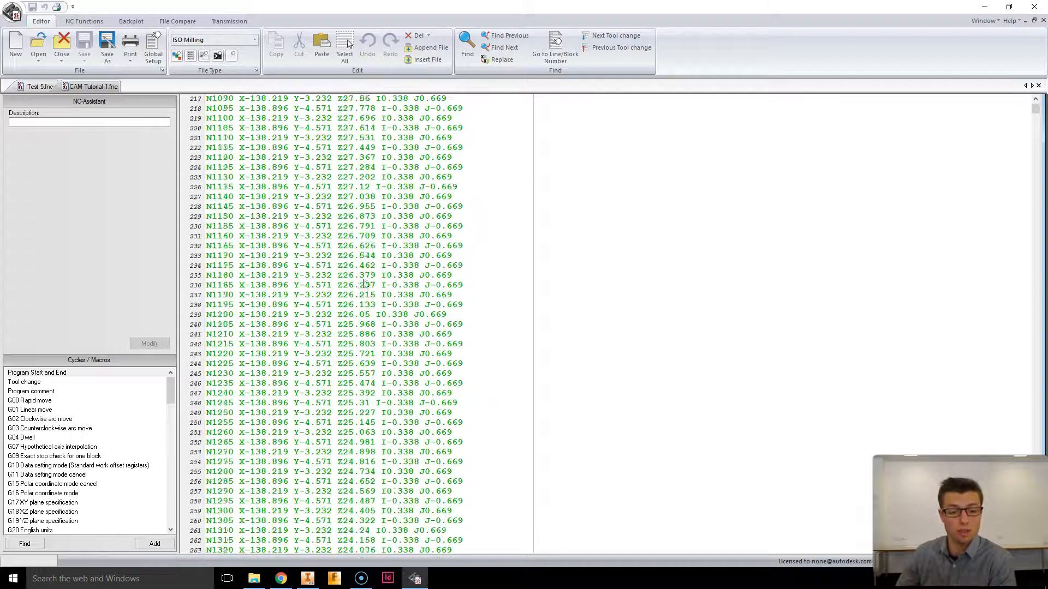
scroll(364, 284, "down", 20)
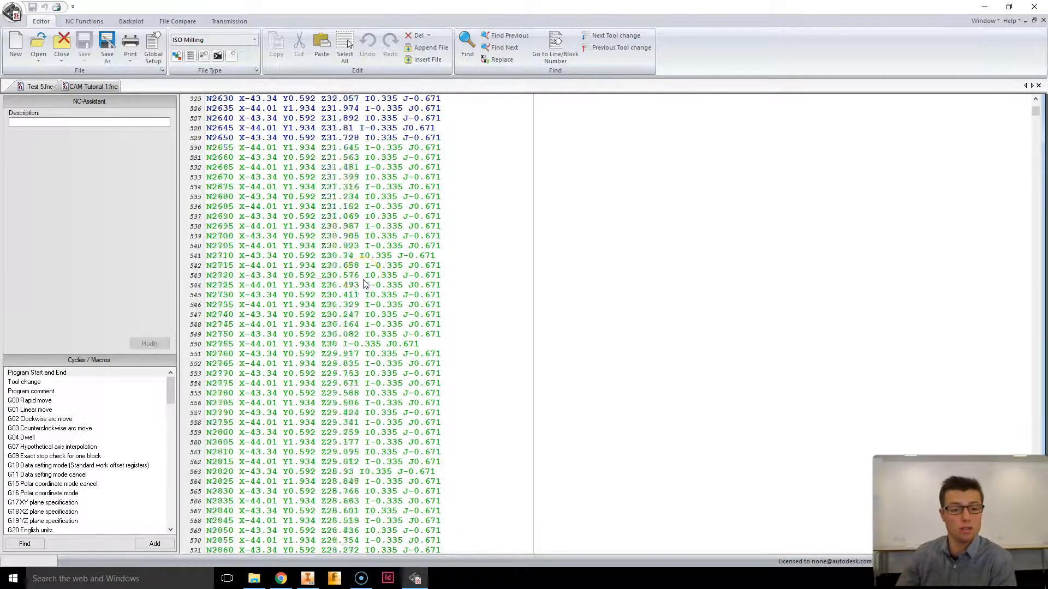
scroll(380, 281, "up", 20)
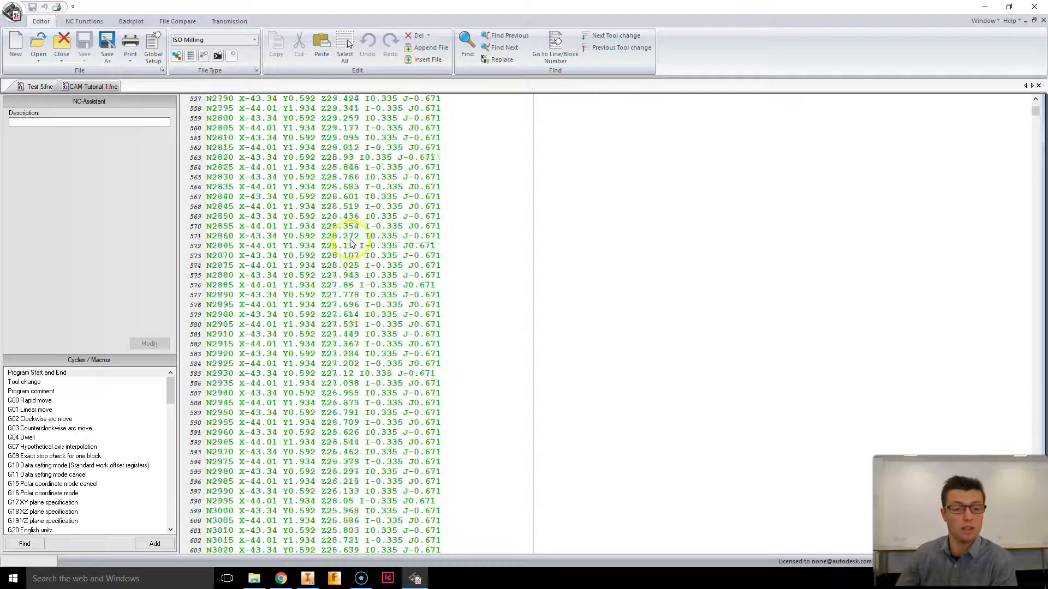
scroll(328, 163, "up", 20)
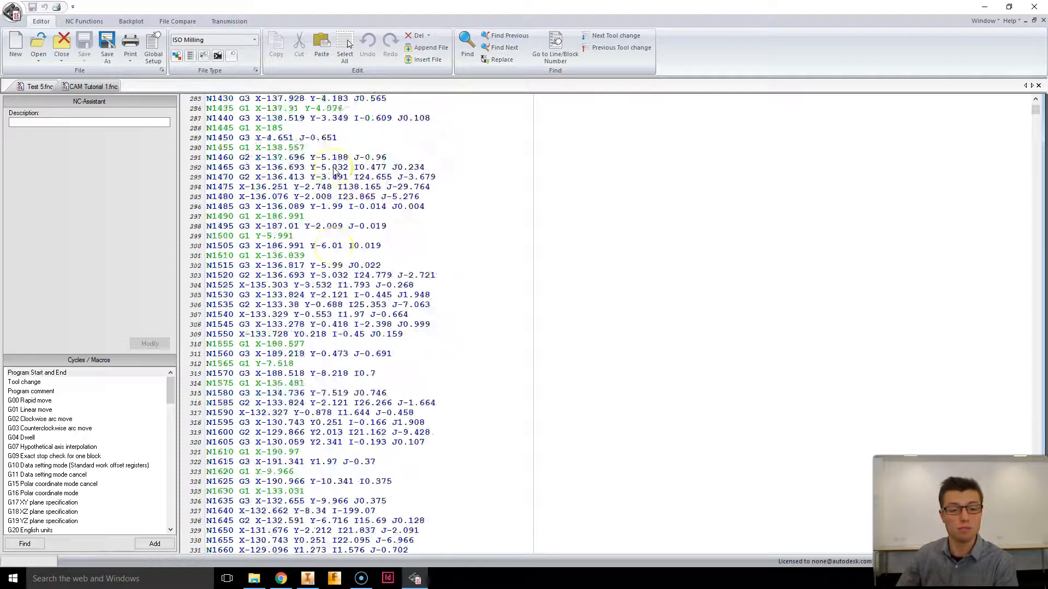
scroll(317, 152, "up", 20)
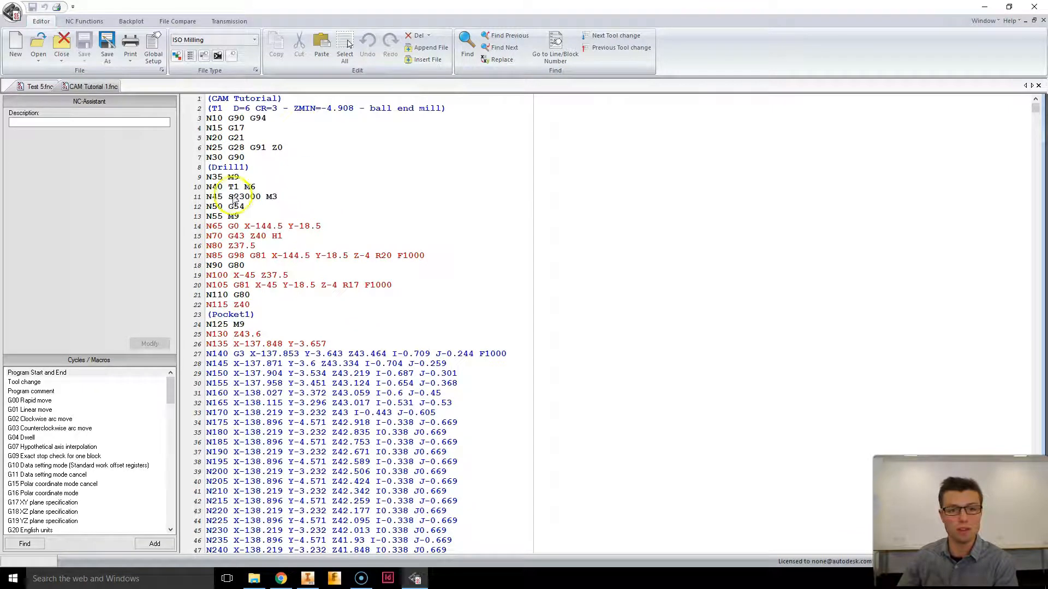
left_click_drag(212, 168, 237, 168)
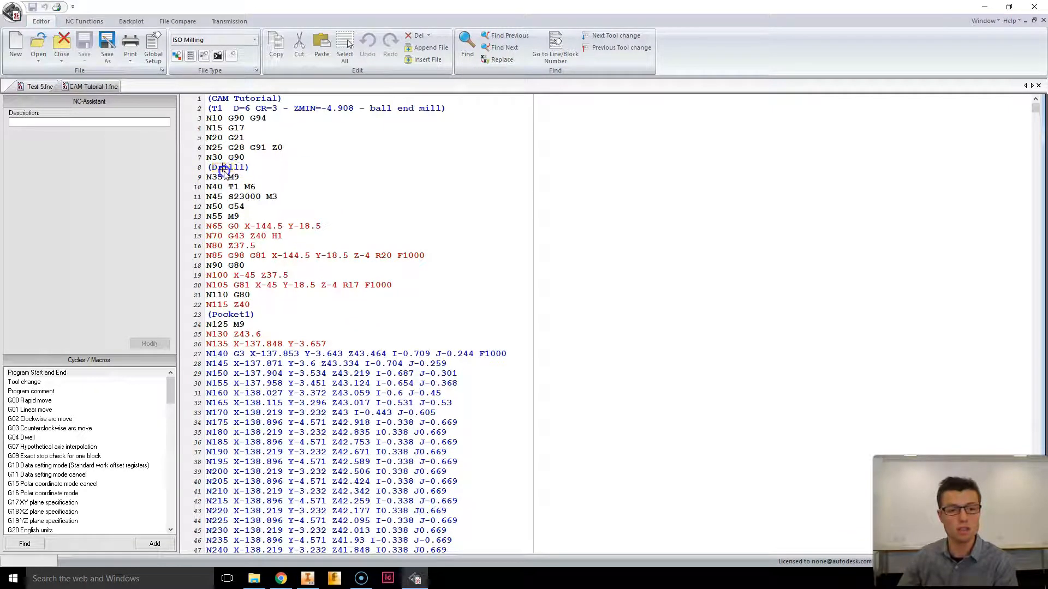
left_click(231, 177)
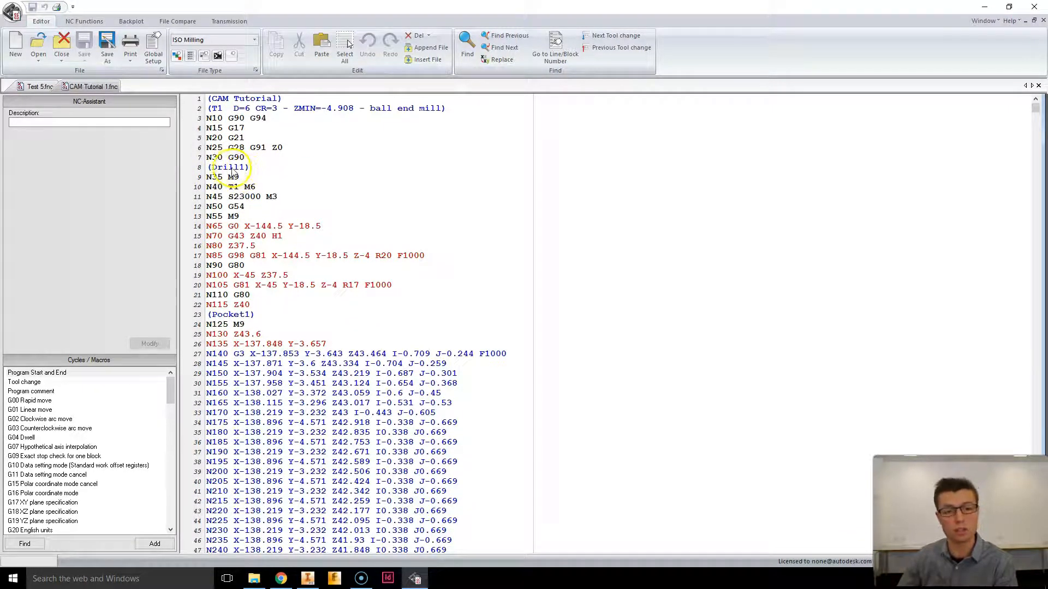
left_click_drag(229, 312, 233, 312)
left_click(232, 315)
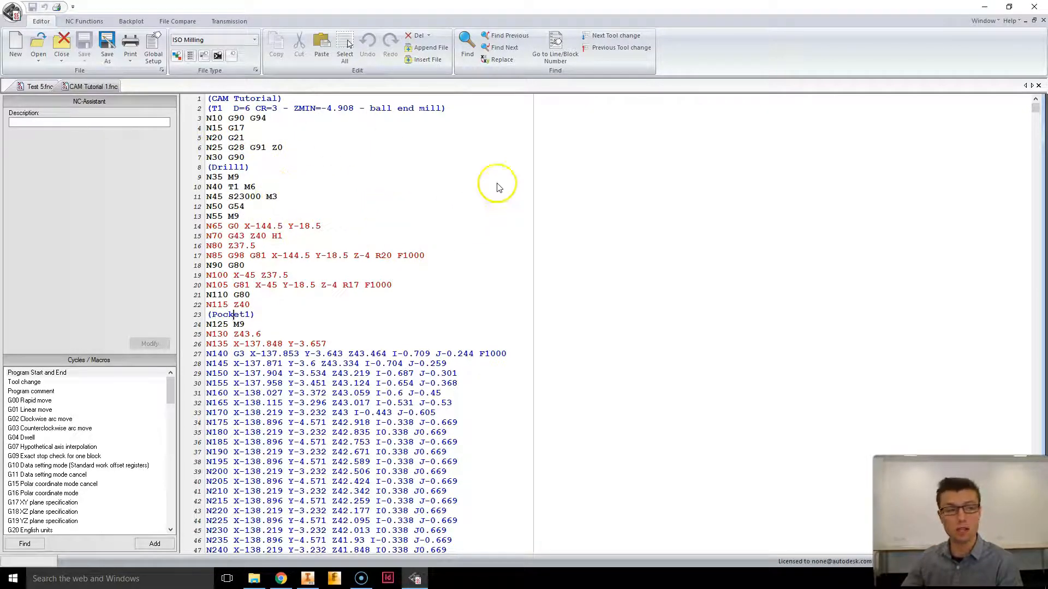
Find the second drill1 operation in the code and insert a new line after the G0 Z40 line preceding it
key("ctrl+f")
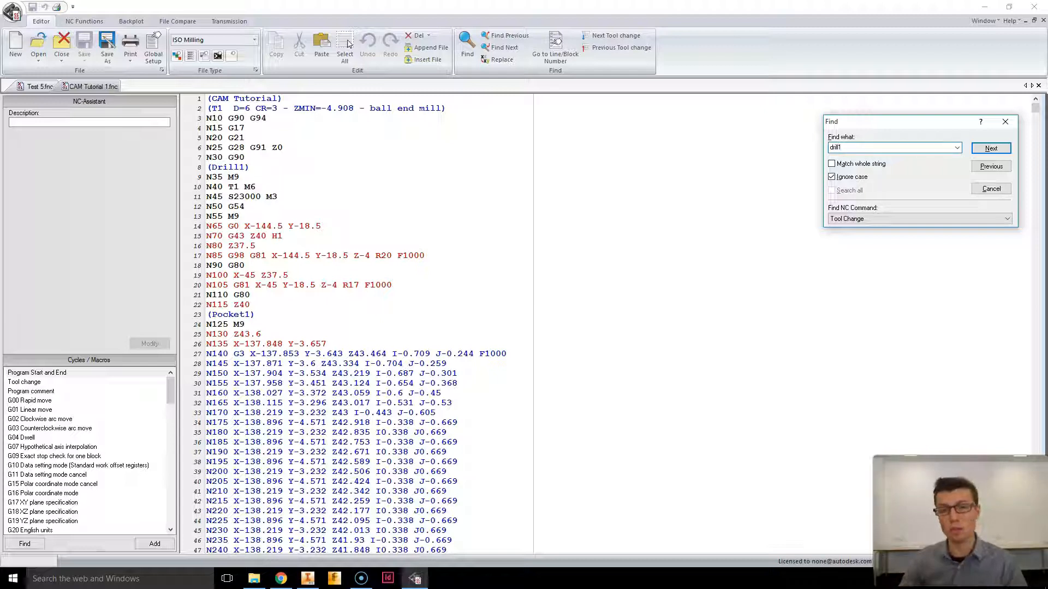
left_click(991, 149)
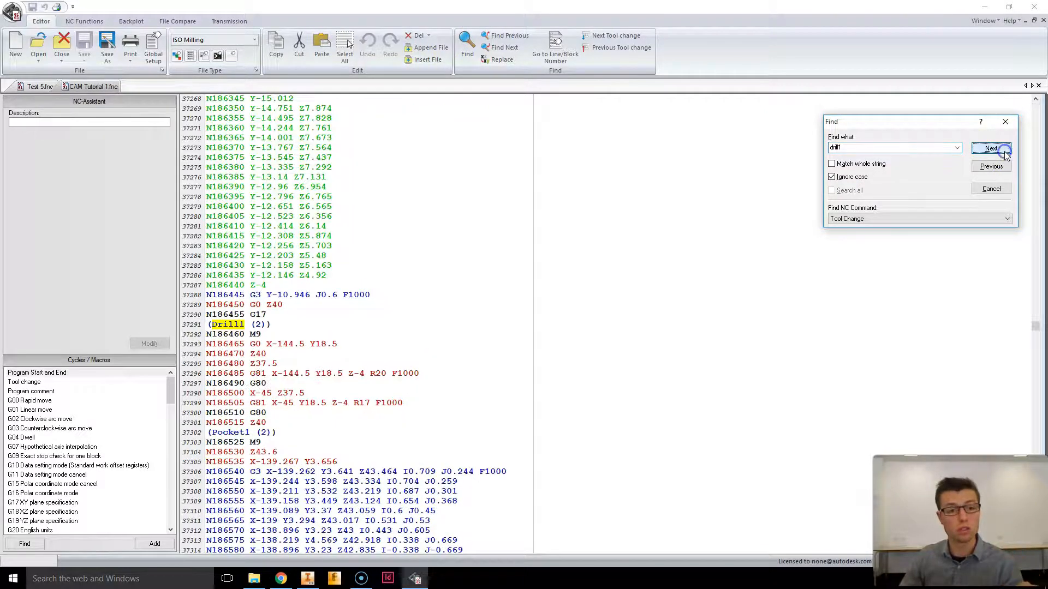
left_click(279, 315)
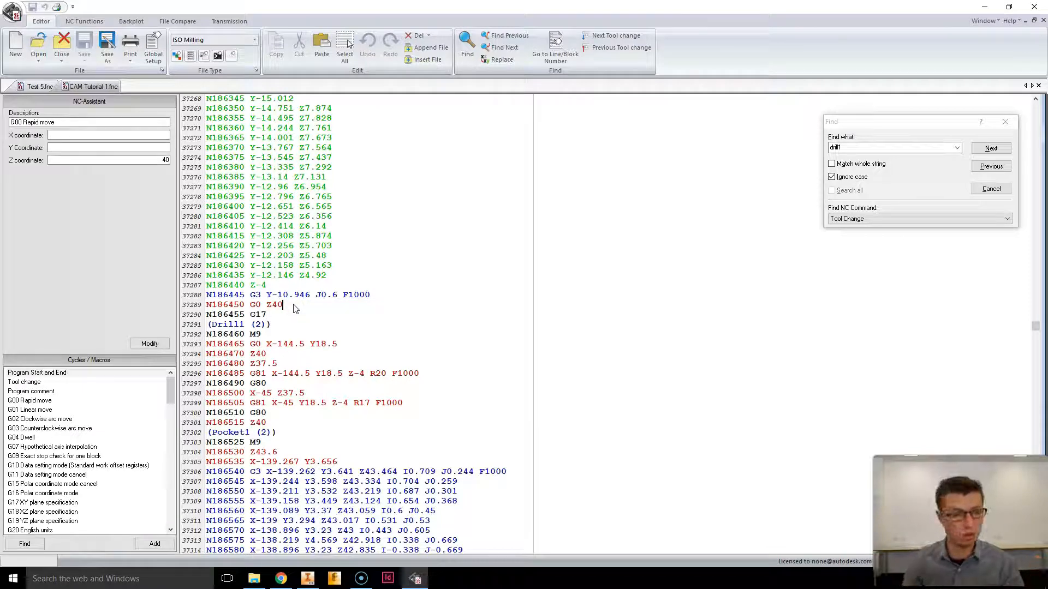
key("Return")
Fill the new line before Drill1 (2) with the G28 primary reference point return, followed by Z4 A180
left_click(145, 369)
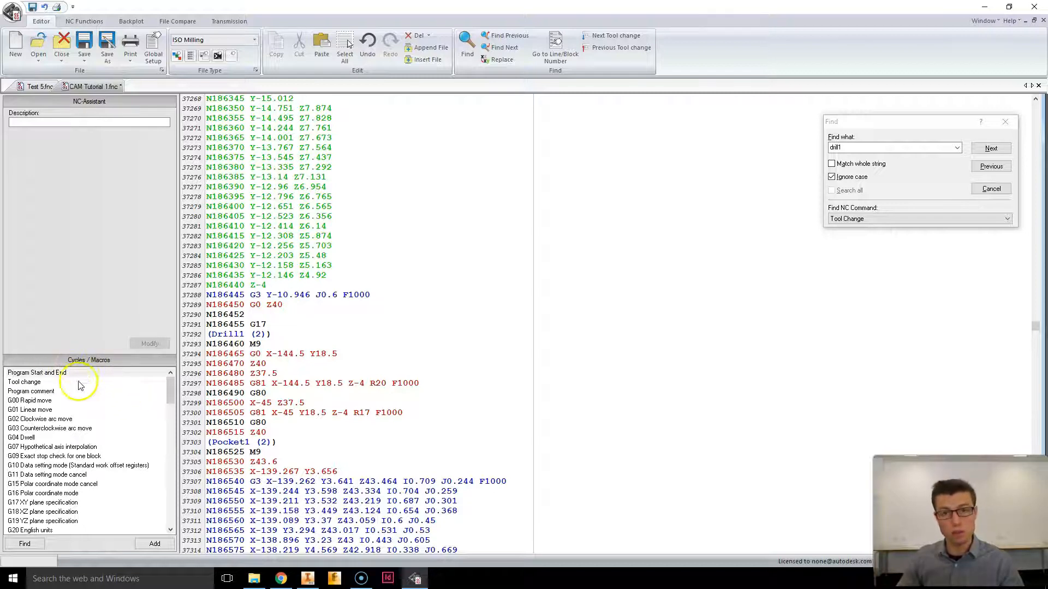
scroll(54, 448, "down", 5)
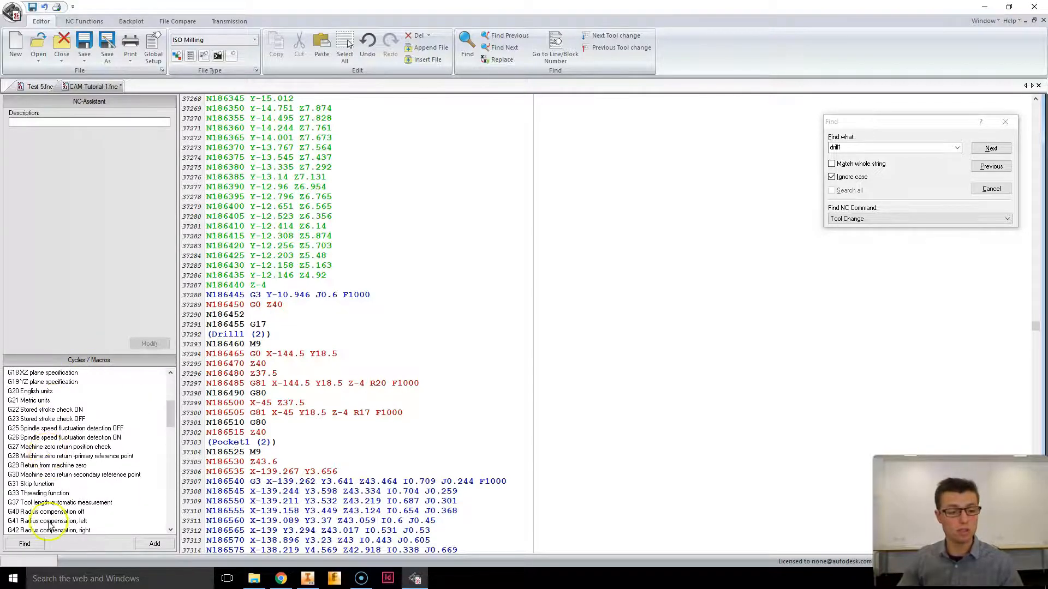
left_click(36, 475)
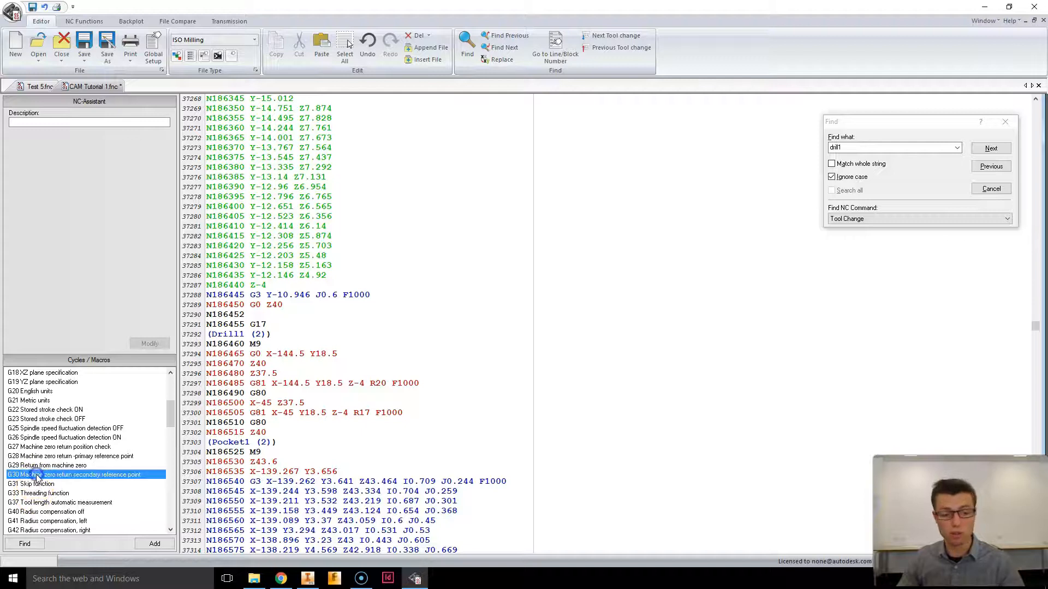
left_click(34, 457)
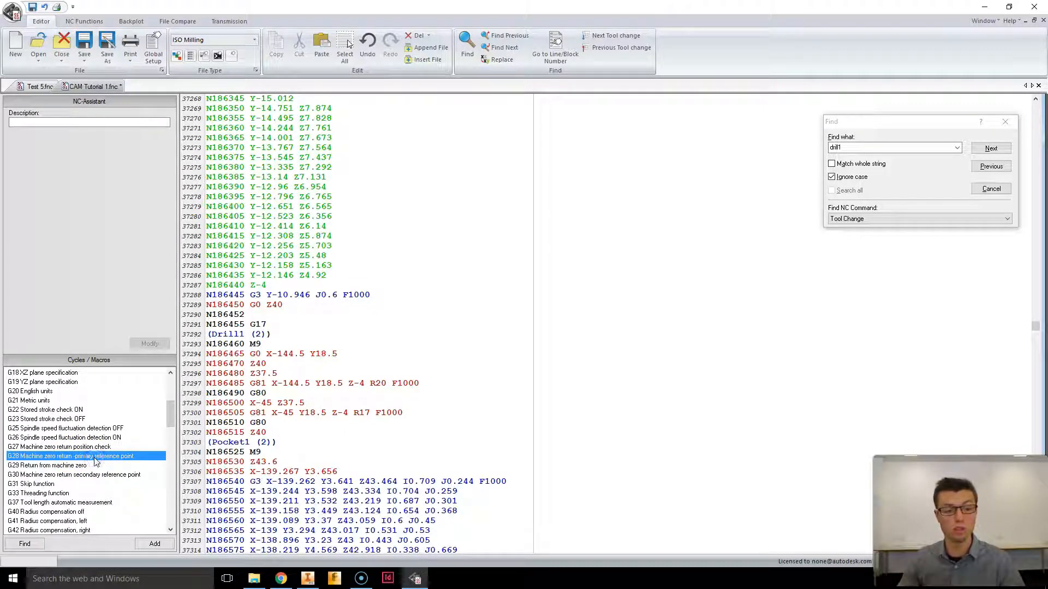
left_click_drag(95, 461, 271, 319)
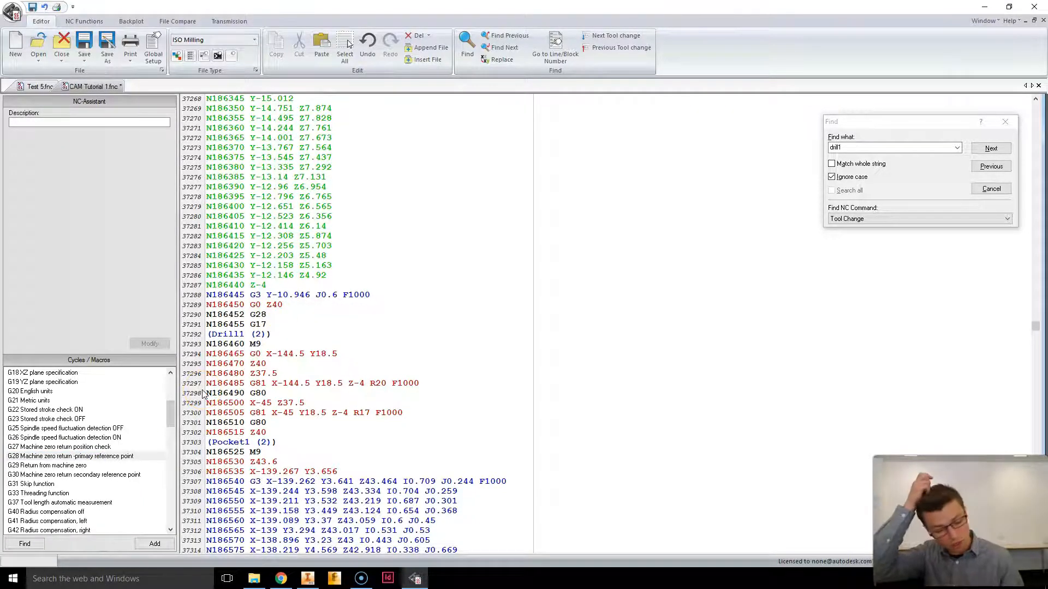
type("Z4")
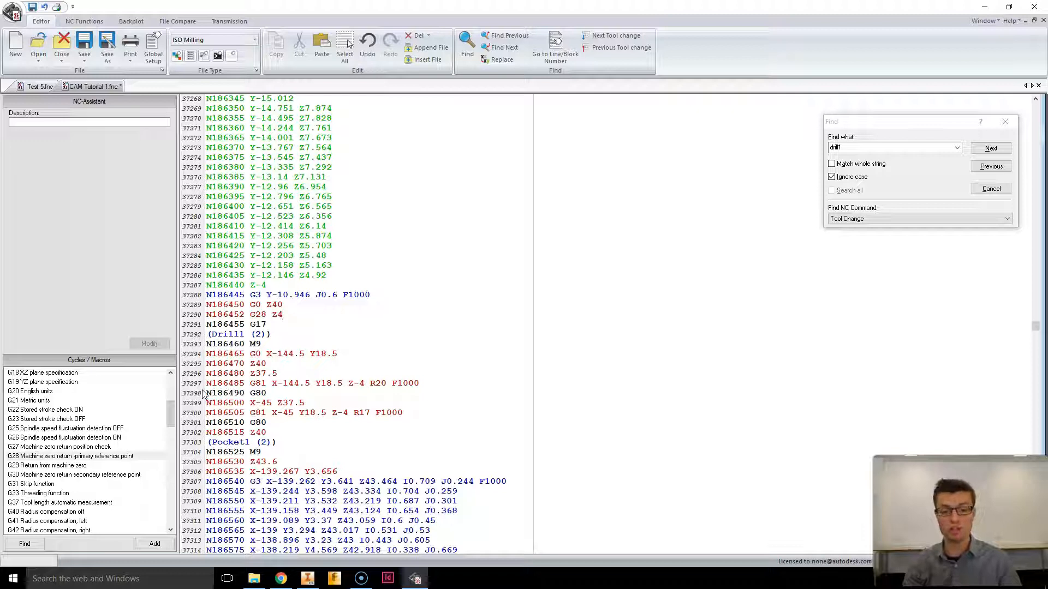
type("A180")
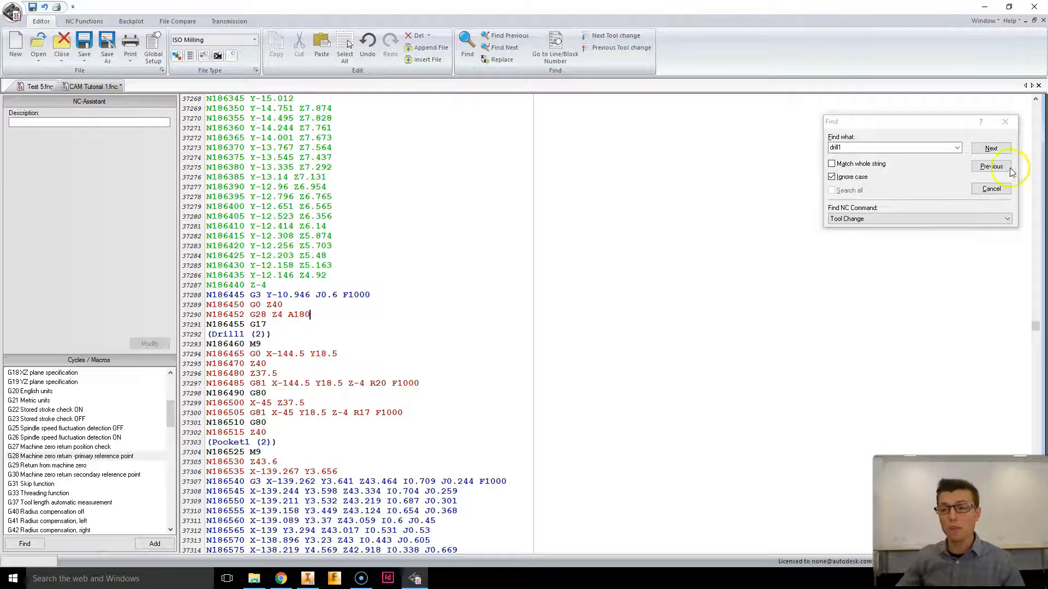
Append A0 to the G28 X0 Y0 line at the end of the program and save the NC file
left_click_drag(1035, 327, 1035, 326)
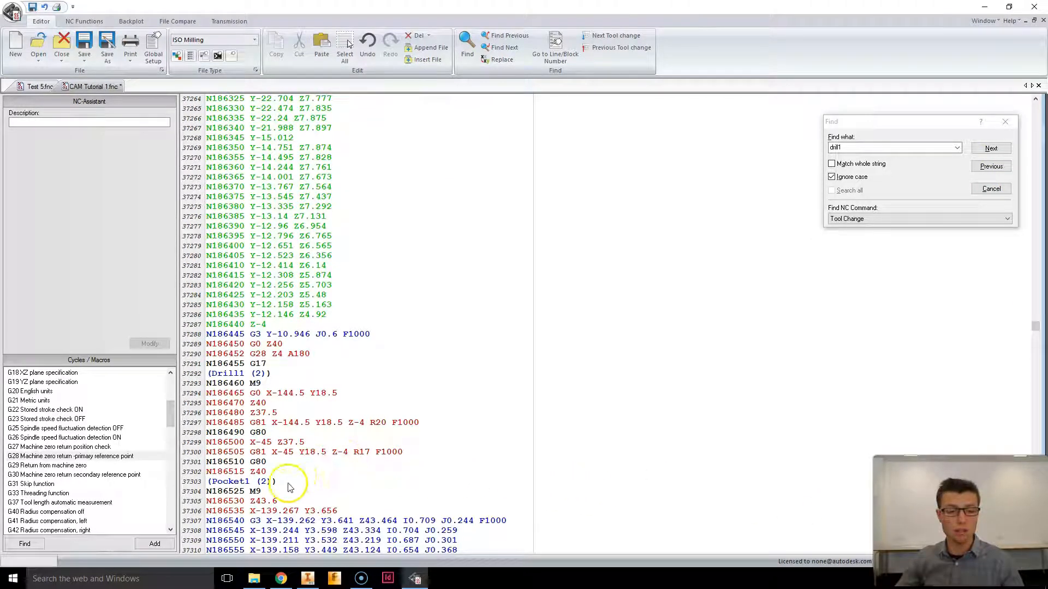
left_click(267, 463)
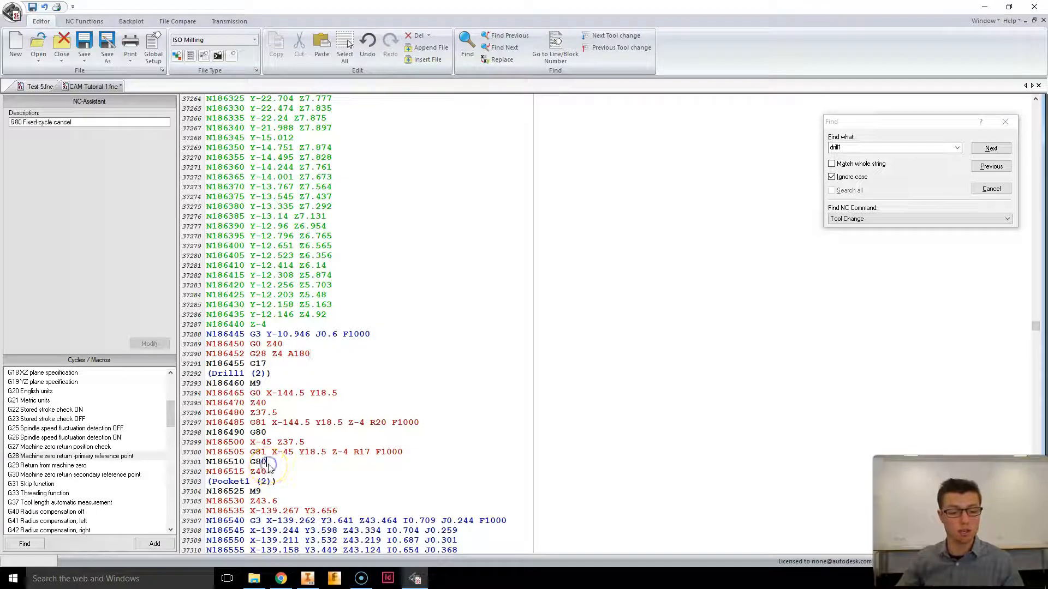
scroll(357, 469, "down", 1)
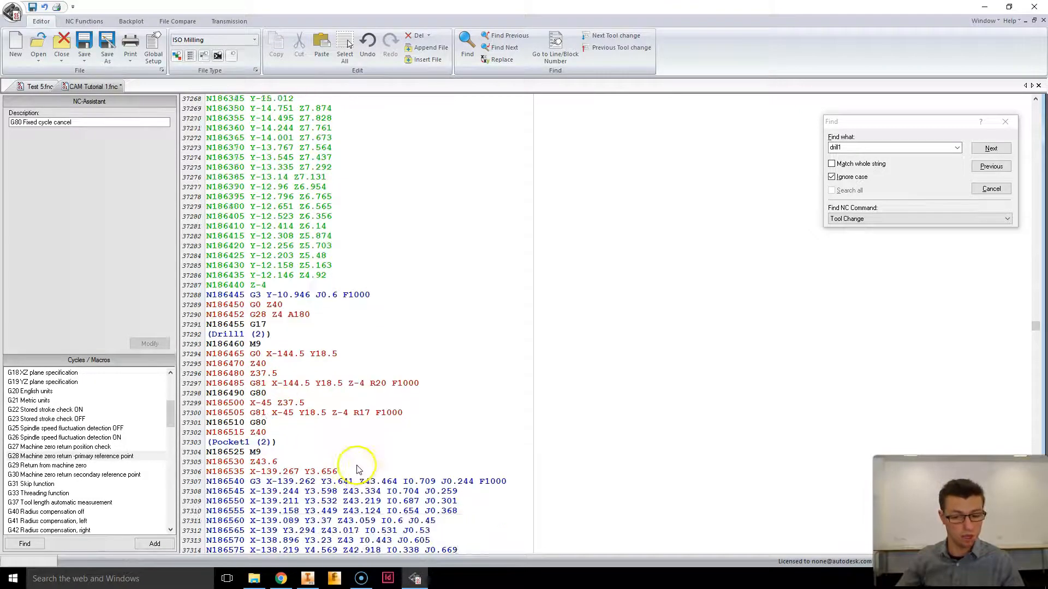
scroll(357, 469, "down", 14)
left_click_drag(1035, 328, 1035, 552)
left_click(982, 190)
left_click(290, 534)
left_click(304, 520)
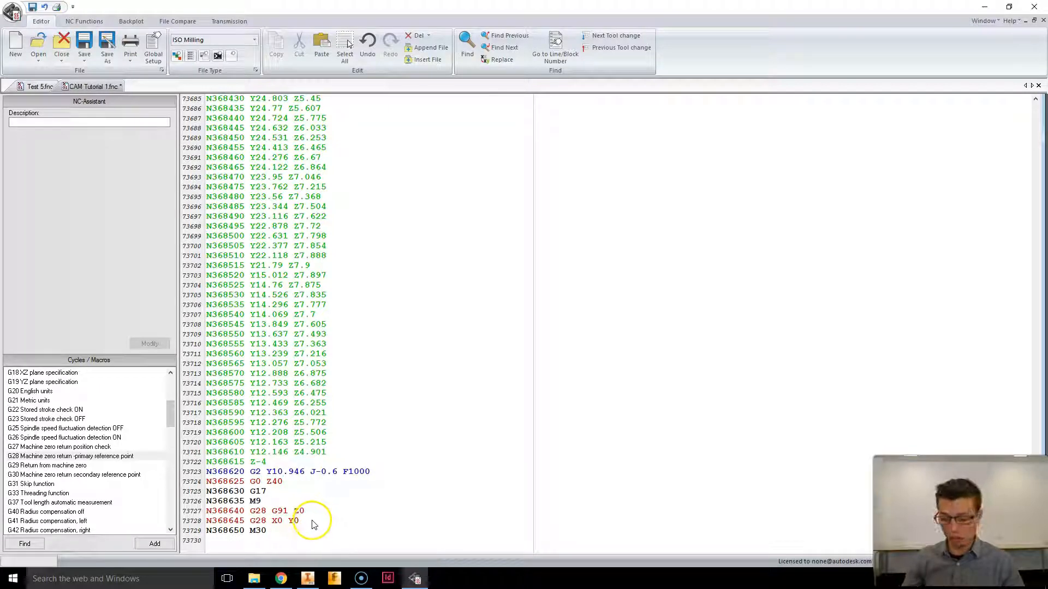
type("A0")
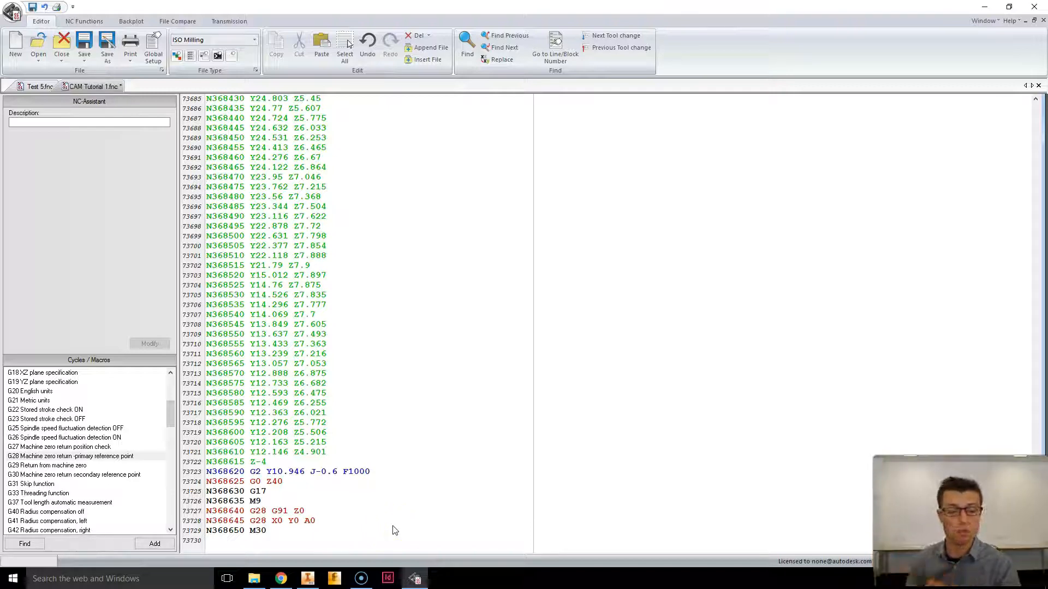
left_click(64, 49)
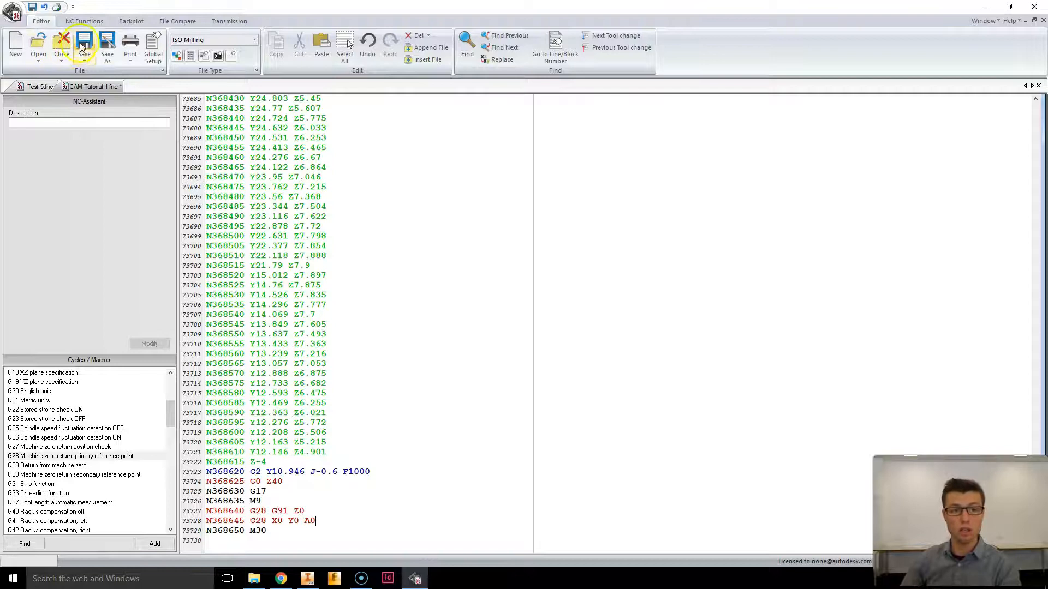
left_click(84, 46)
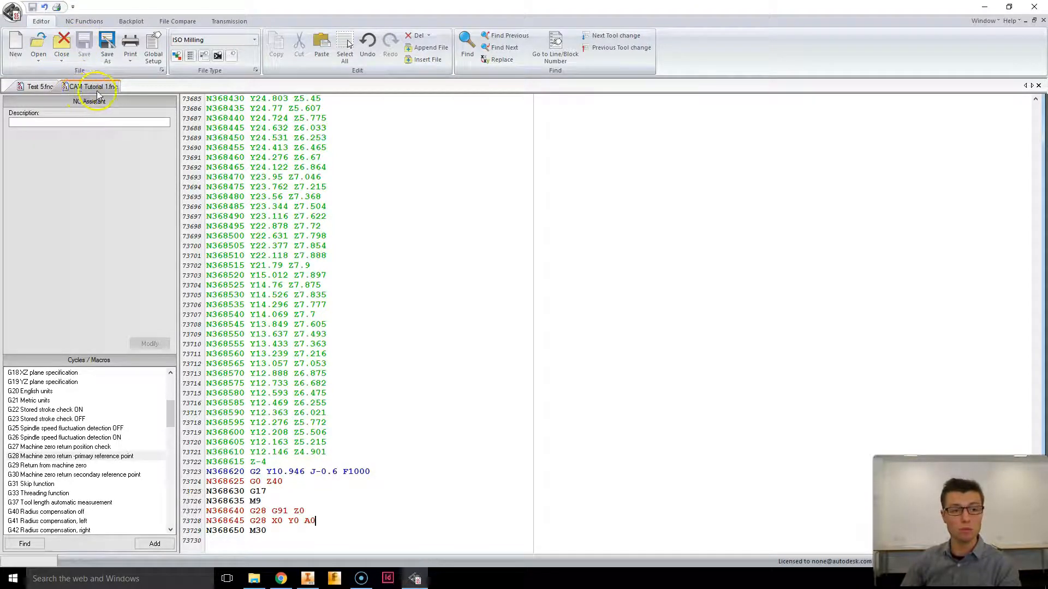